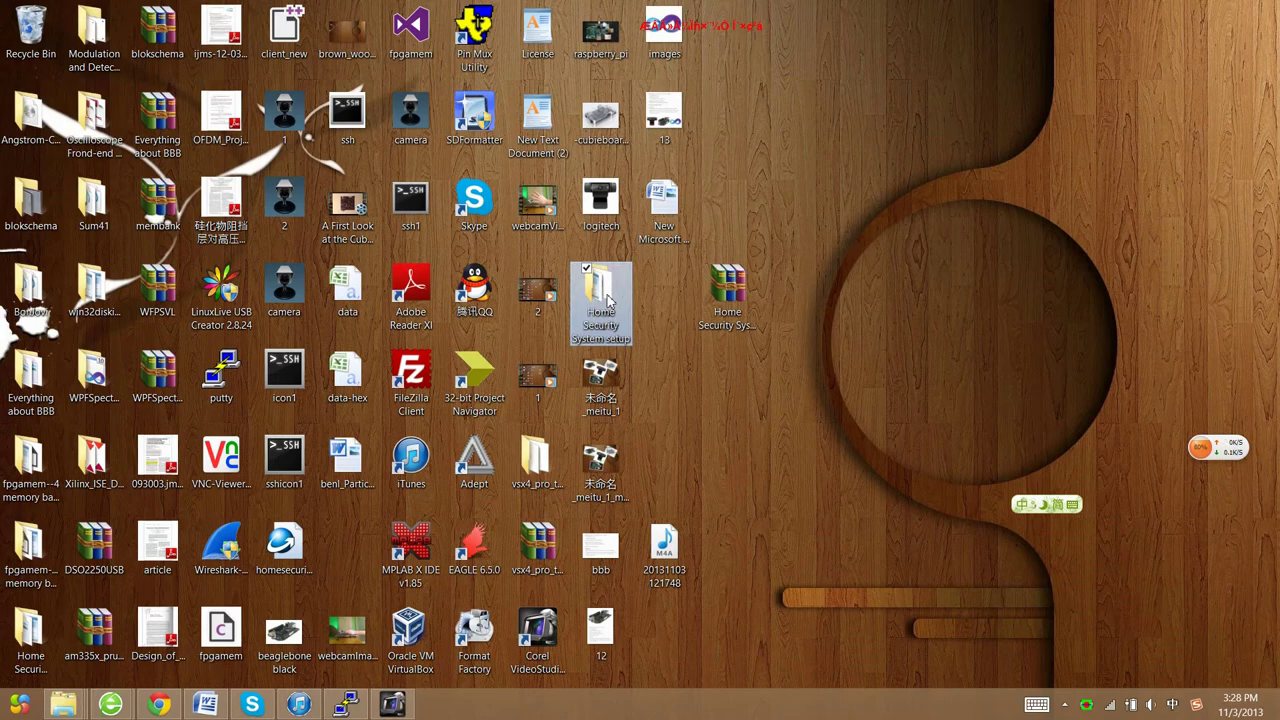
Step: Open the setup folder maximized, launch Home Security System setup and pick English as language
{"action": "double_click", "coordinate": [603, 290]}
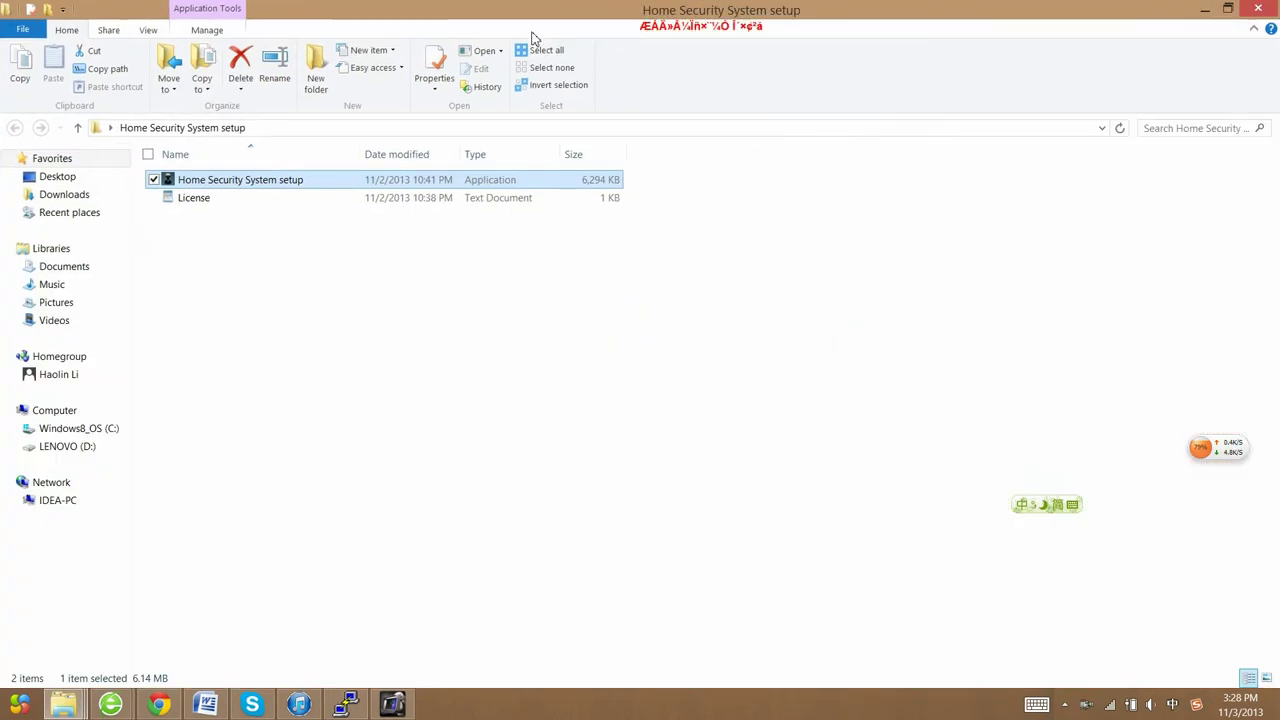
{"action": "double_click", "coordinate": [531, 22]}
{"action": "double_click", "coordinate": [224, 188]}
{"action": "left_click", "coordinate": [643, 358]}
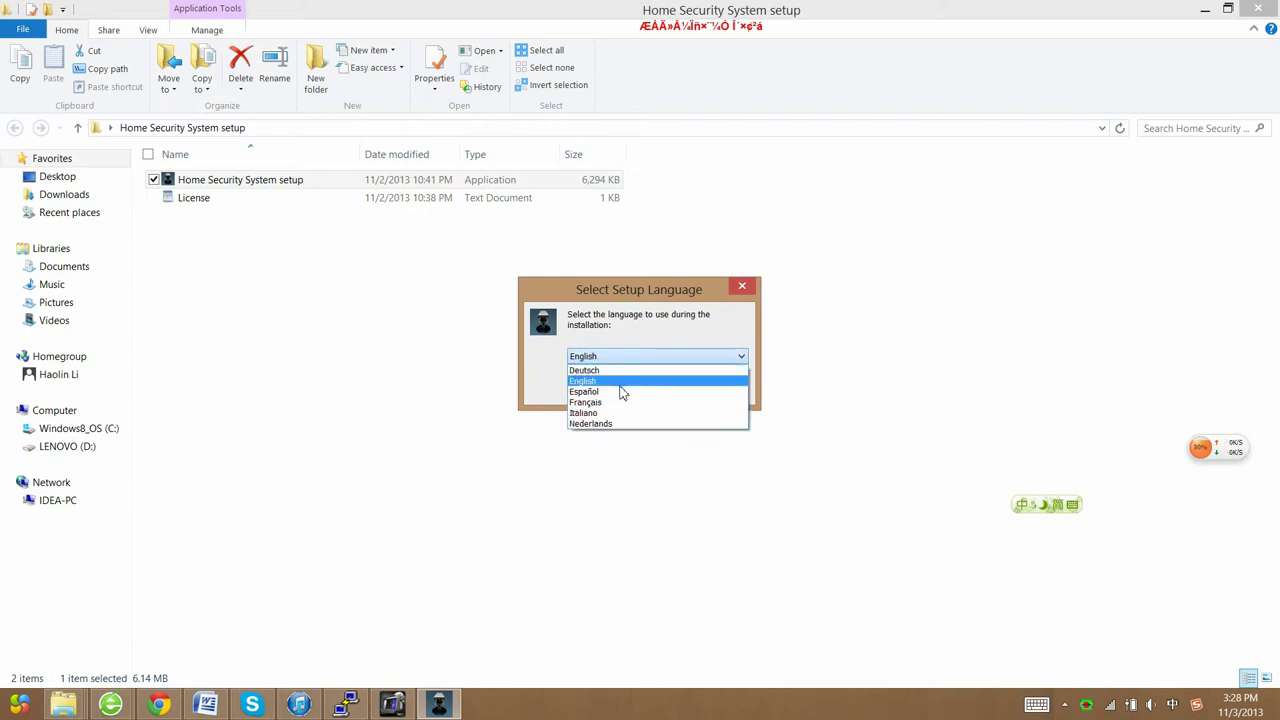
{"action": "left_click", "coordinate": [621, 385]}
Step: Confirm English, pass the welcome page, paste the installation password and continue
{"action": "left_click", "coordinate": [662, 391]}
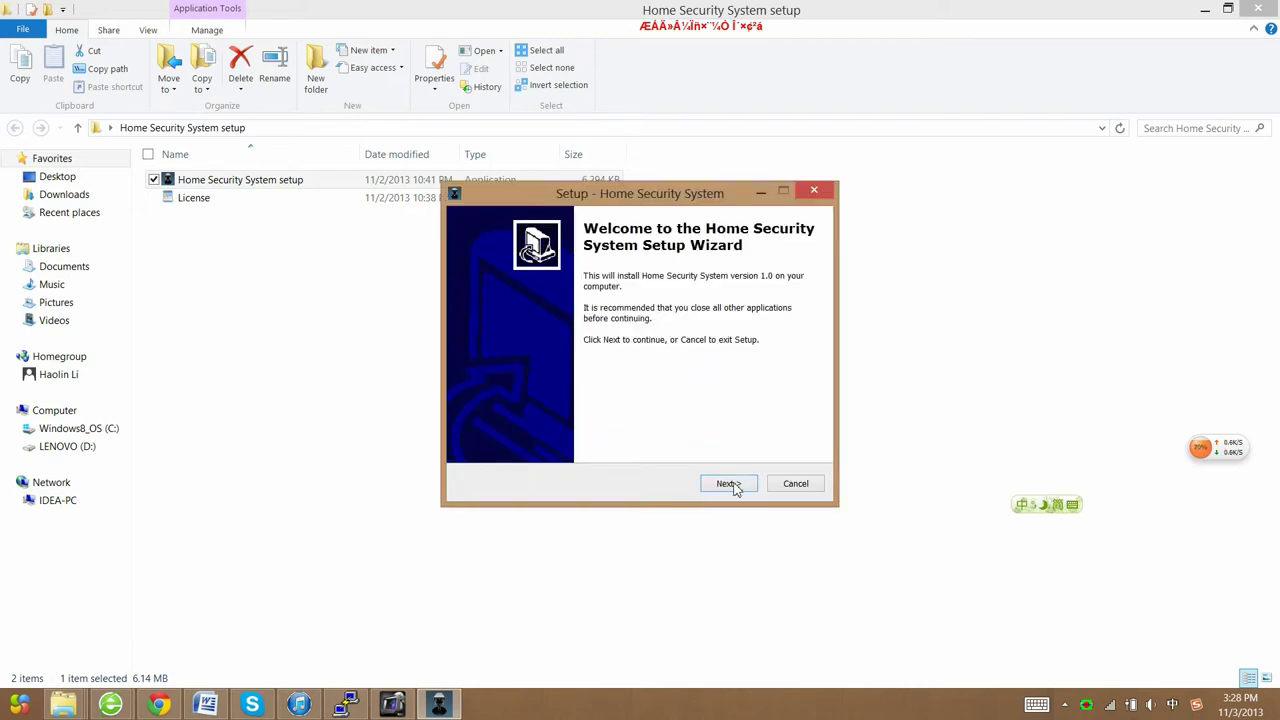
{"action": "left_click", "coordinate": [731, 484]}
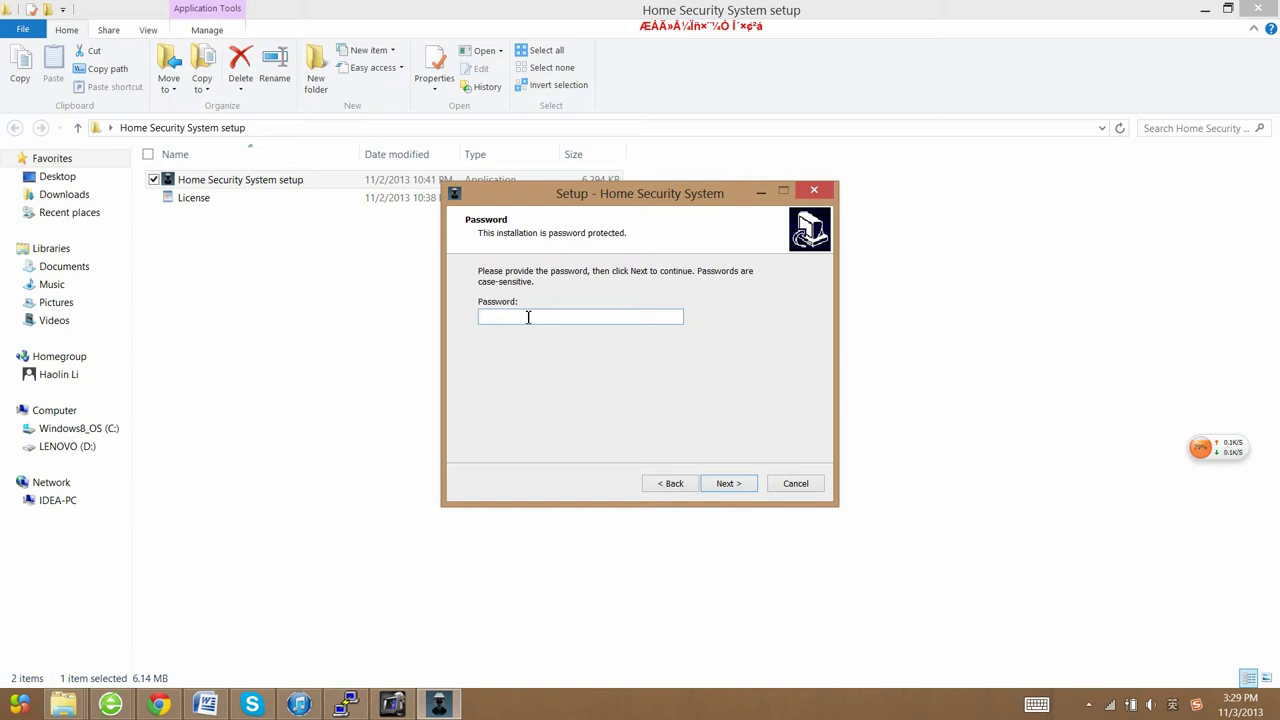
{"action": "right_click", "coordinate": [528, 317]}
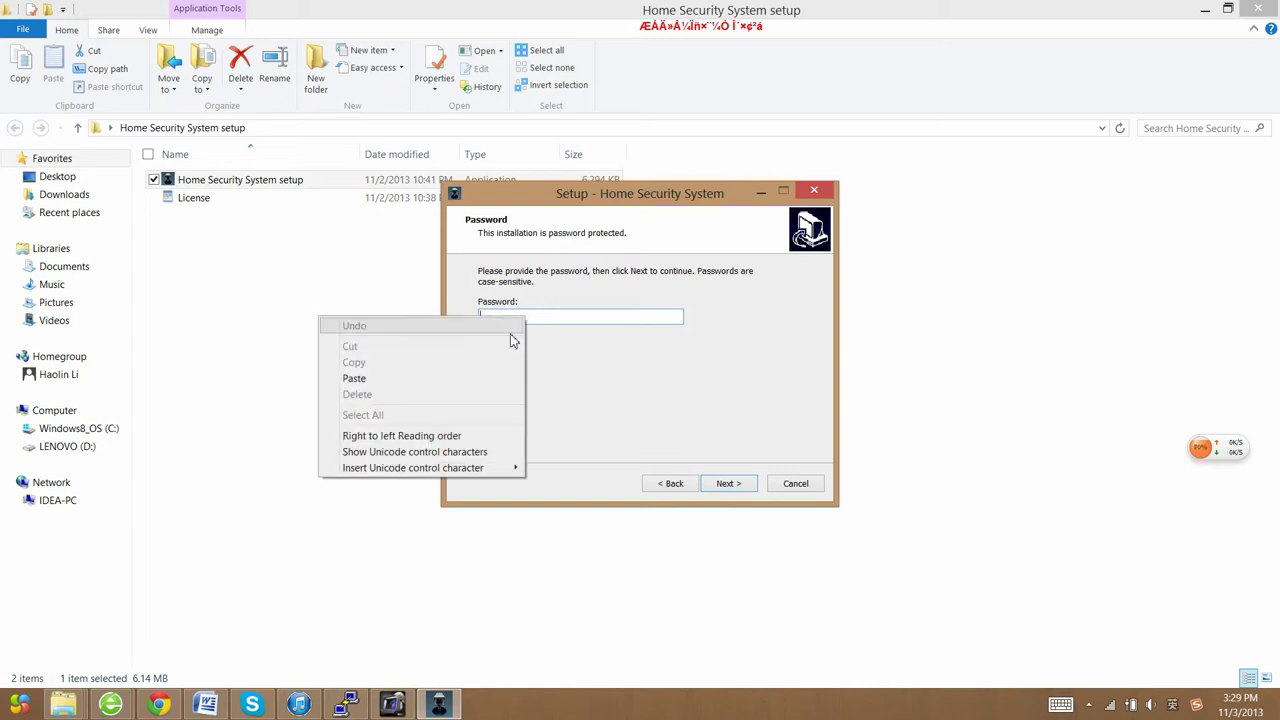
{"action": "left_click", "coordinate": [481, 379]}
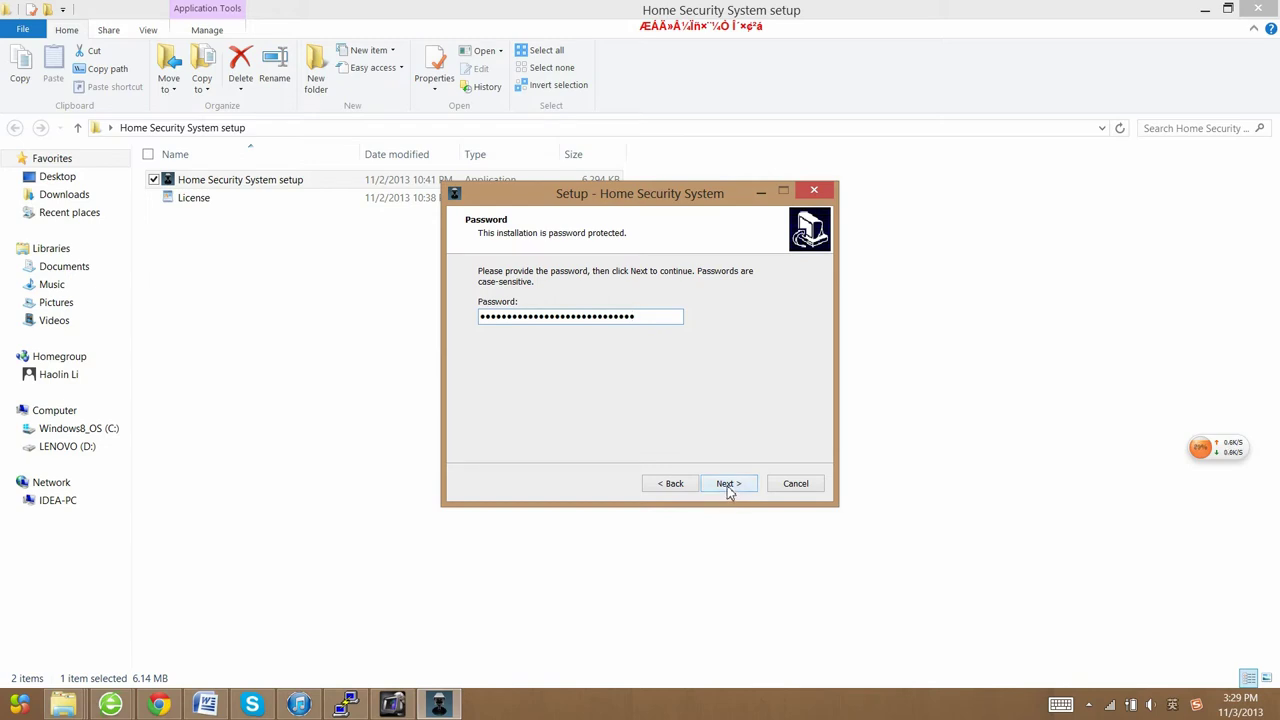
{"action": "left_click", "coordinate": [727, 484]}
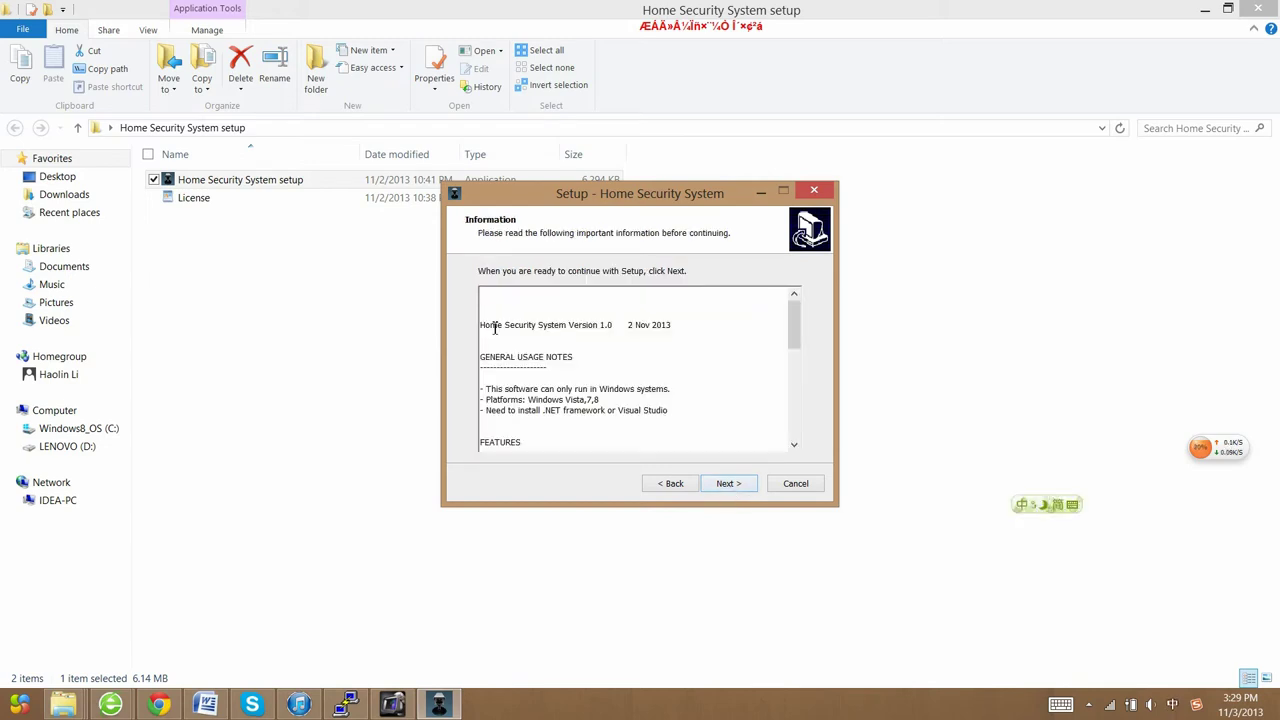
Step: Review the version line, usage notes and Windows, platform and .NET framework requirements
{"action": "left_click_drag", "start_coordinate": [480, 324], "coordinate": [695, 324]}
{"action": "left_click", "coordinate": [634, 350]}
{"action": "scroll", "coordinate": [602, 352], "scroll_direction": "down", "scroll_amount": 3}
{"action": "scroll", "coordinate": [580, 343], "scroll_direction": "up", "scroll_amount": 2}
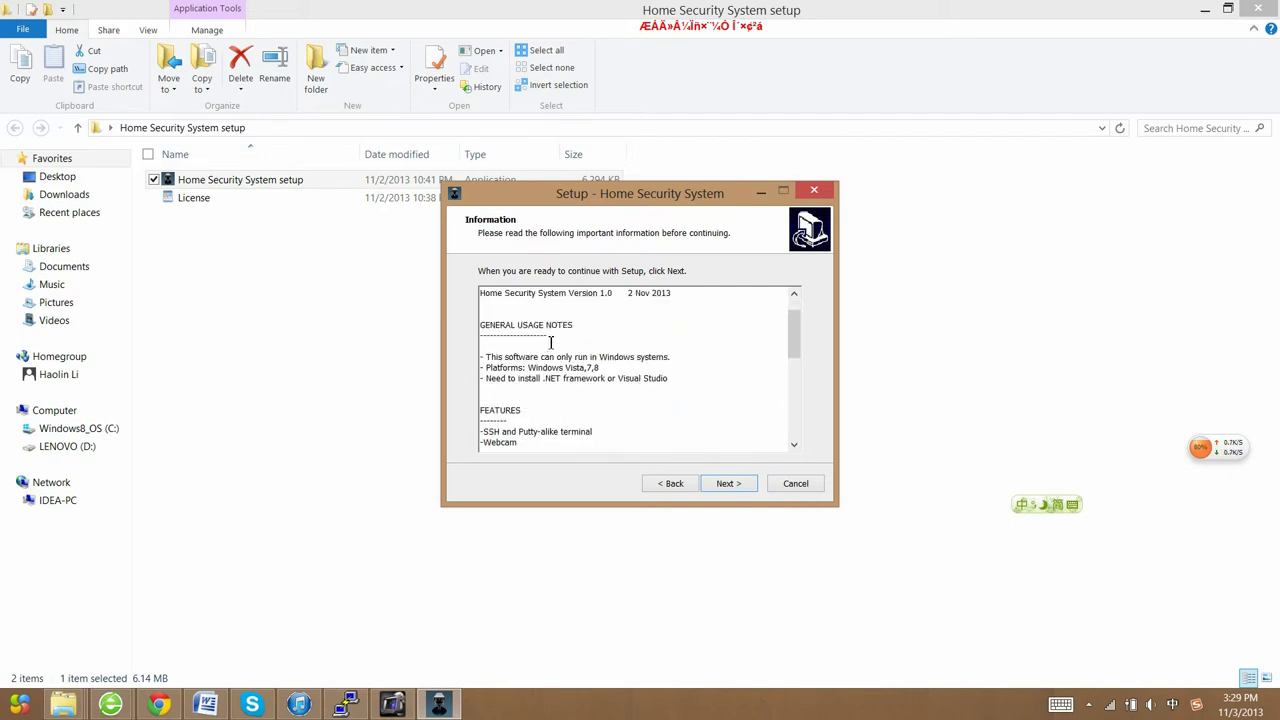
{"action": "left_click_drag", "start_coordinate": [481, 325], "coordinate": [600, 326]}
{"action": "left_click_drag", "start_coordinate": [490, 358], "coordinate": [693, 362]}
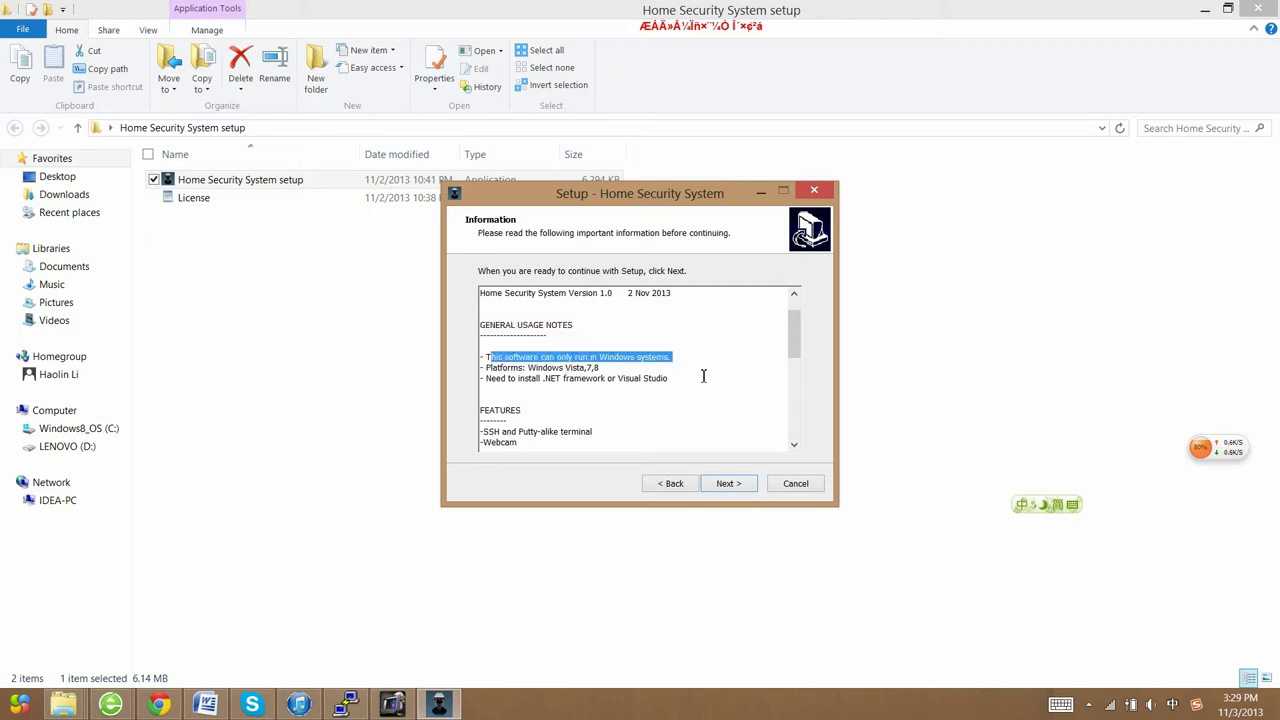
{"action": "left_click_drag", "start_coordinate": [487, 368], "coordinate": [566, 369]}
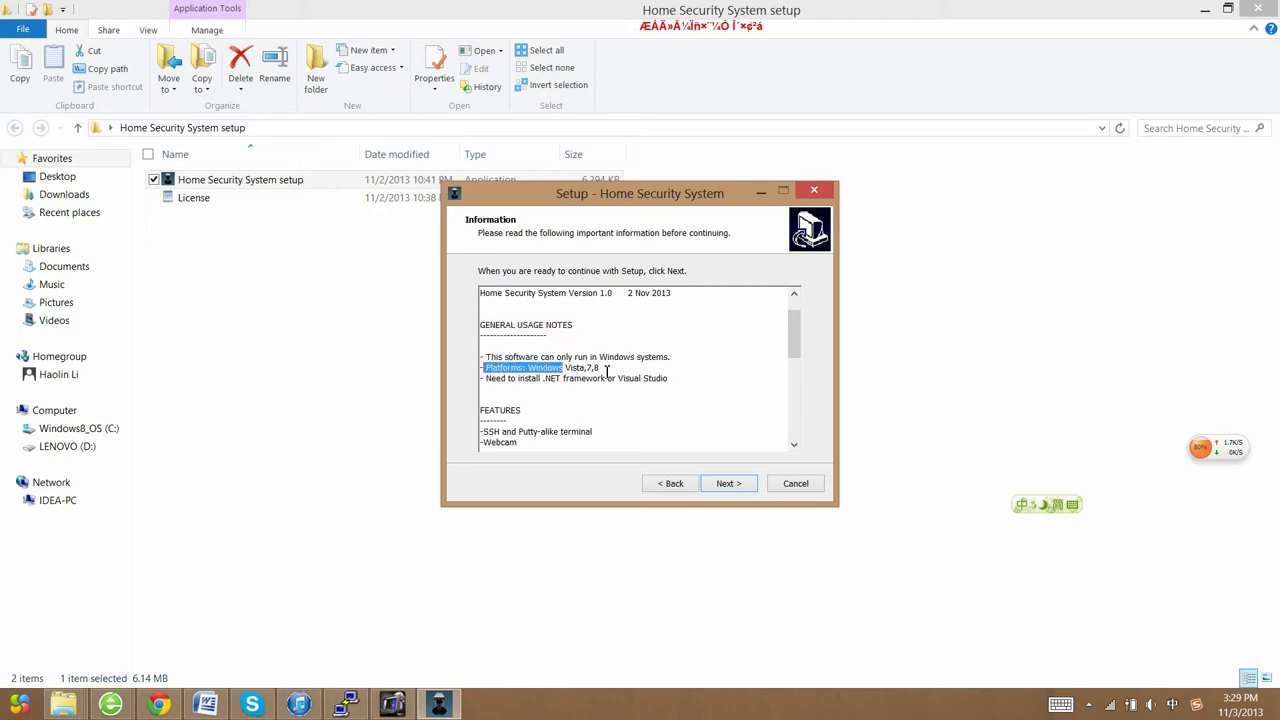
{"action": "left_click", "coordinate": [629, 374]}
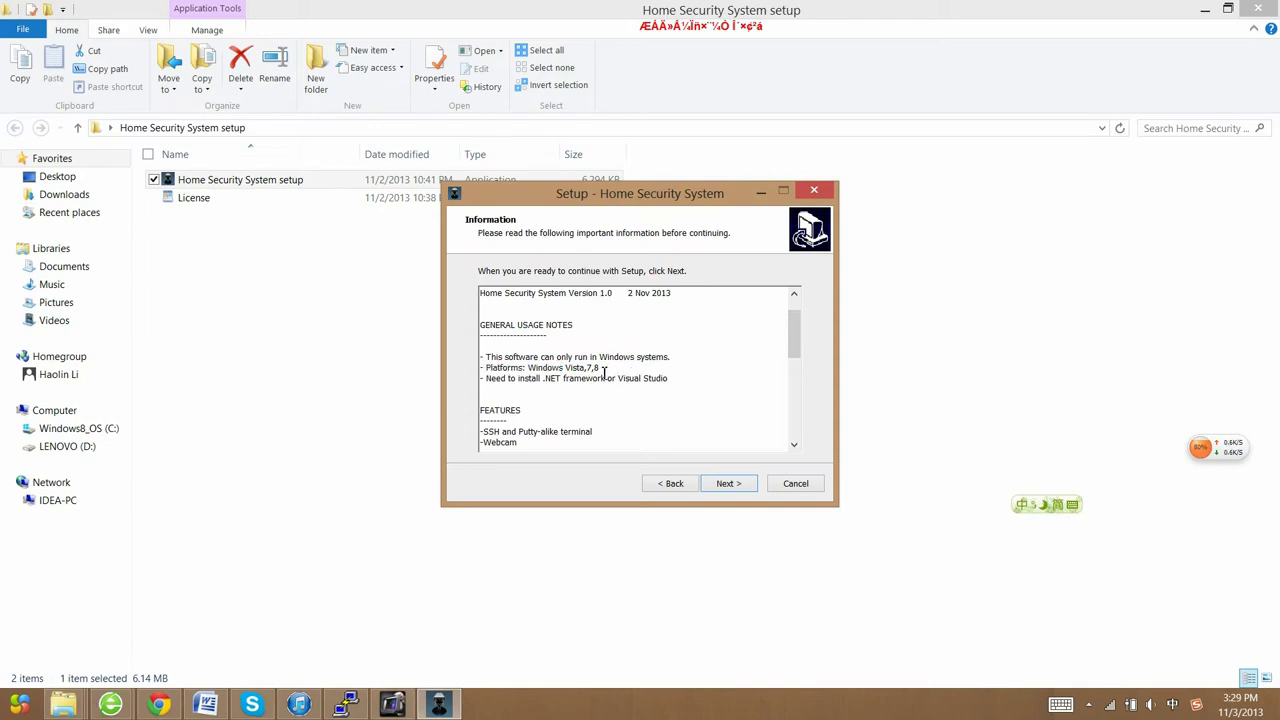
{"action": "left_click_drag", "start_coordinate": [487, 379], "coordinate": [558, 378]}
{"action": "left_click", "coordinate": [590, 395]}
Step: Review the SSH terminal and Webcam features, installation and online help notes, then continue
{"action": "scroll", "coordinate": [622, 393], "scroll_direction": "down", "scroll_amount": 1}
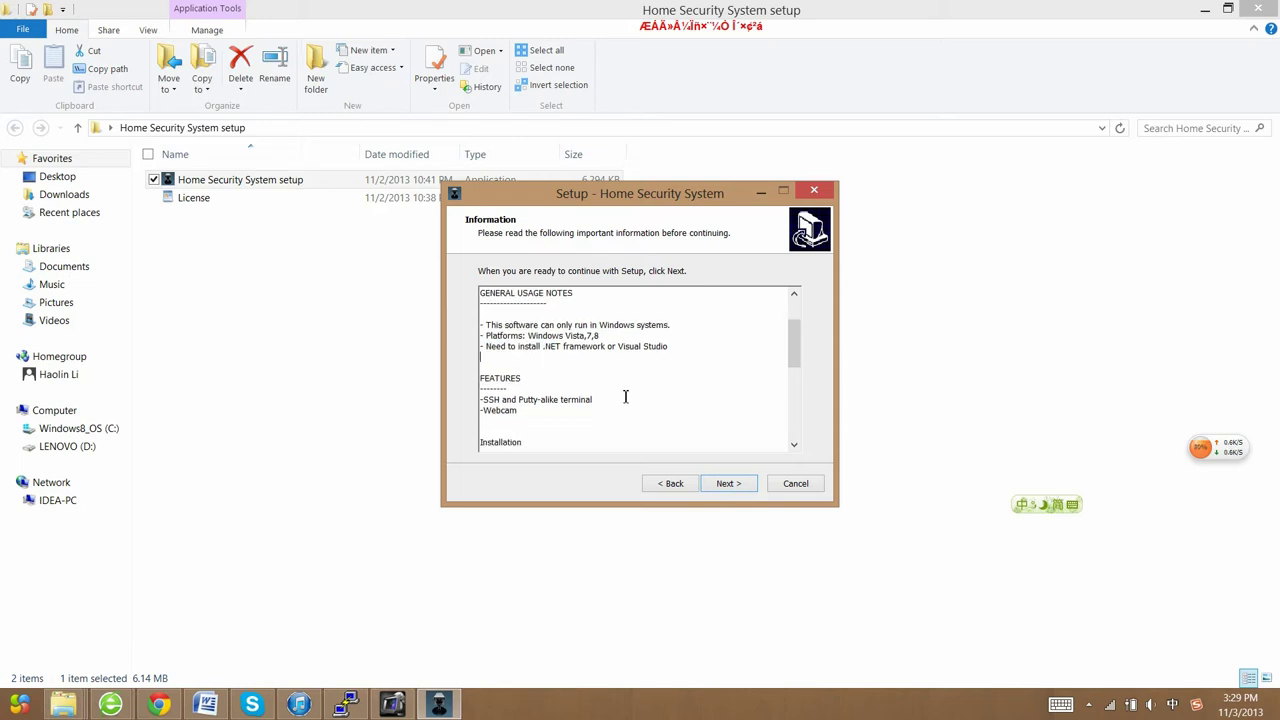
{"action": "scroll", "coordinate": [625, 397], "scroll_direction": "down", "scroll_amount": 2}
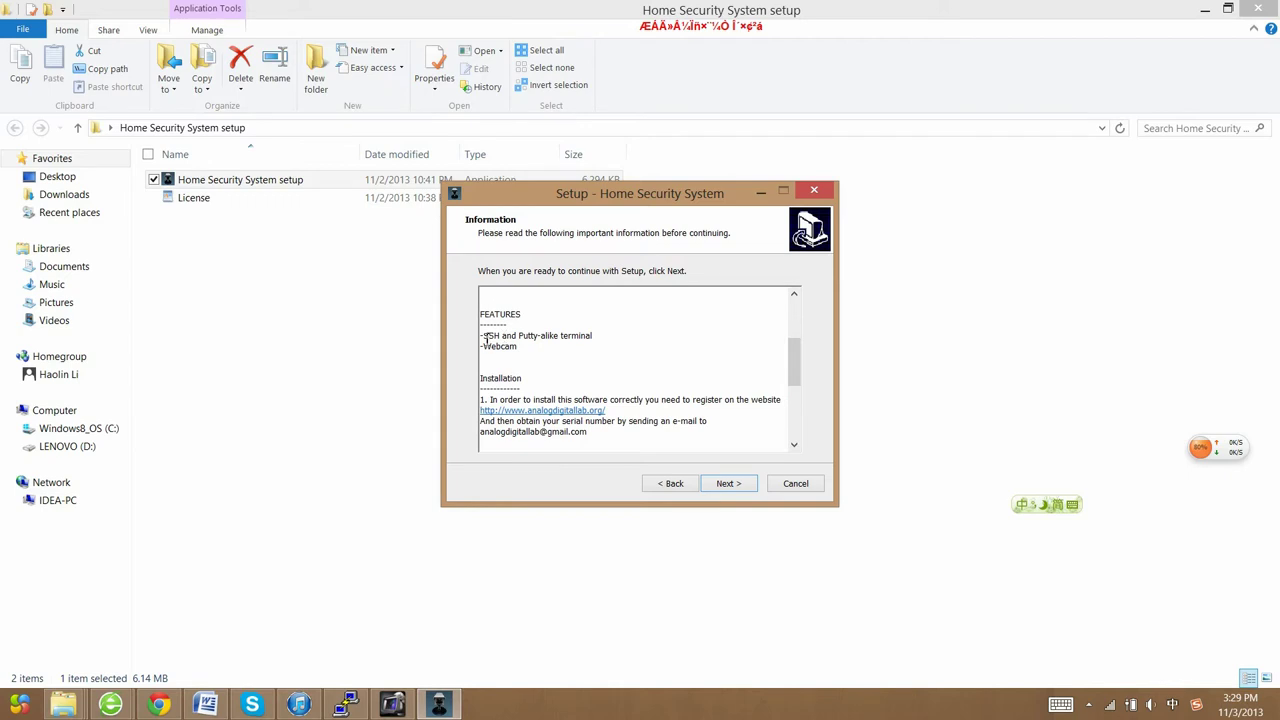
{"action": "mouse_move", "coordinate": [485, 338]}
{"action": "left_mouse_down"}
{"action": "mouse_move", "coordinate": [582, 336]}
{"action": "mouse_move", "coordinate": [482, 348]}
{"action": "left_mouse_up"}
{"action": "left_click", "coordinate": [520, 350]}
{"action": "left_click", "coordinate": [620, 378]}
{"action": "scroll", "coordinate": [548, 392], "scroll_direction": "down", "scroll_amount": 2}
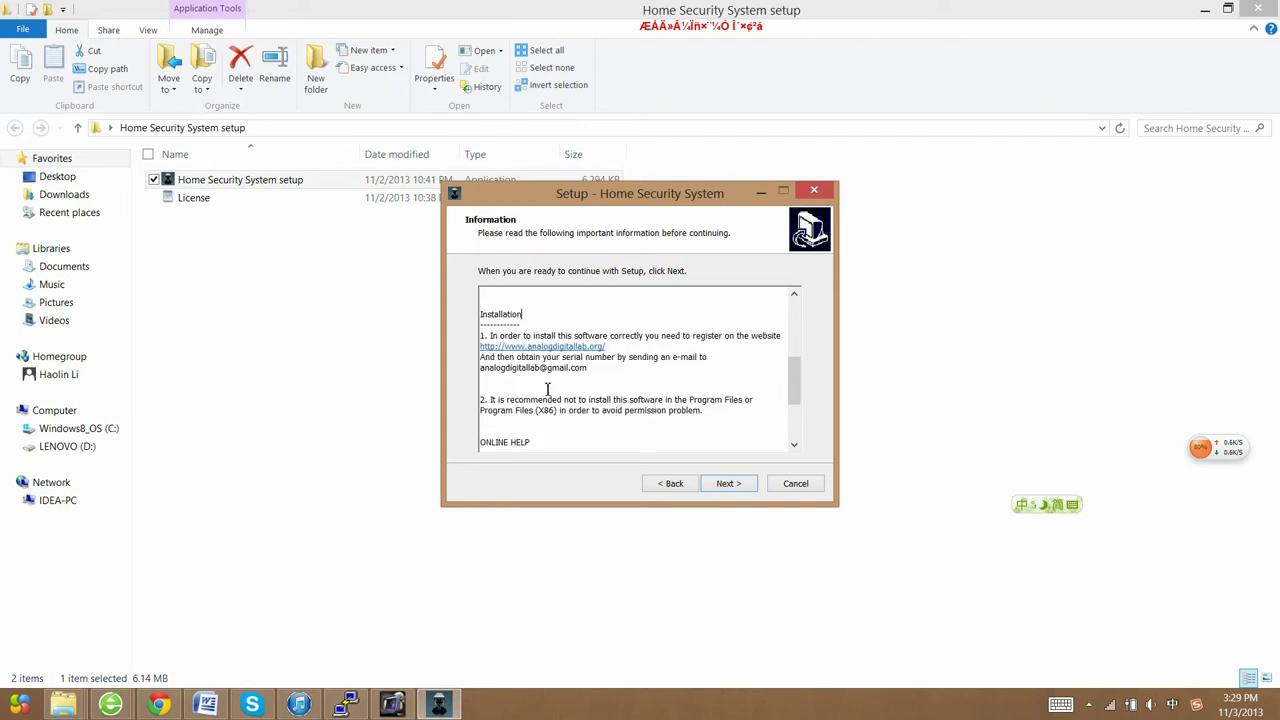
{"action": "left_click_drag", "start_coordinate": [536, 314], "coordinate": [477, 316]}
{"action": "scroll", "coordinate": [530, 318], "scroll_direction": "down", "scroll_amount": 2}
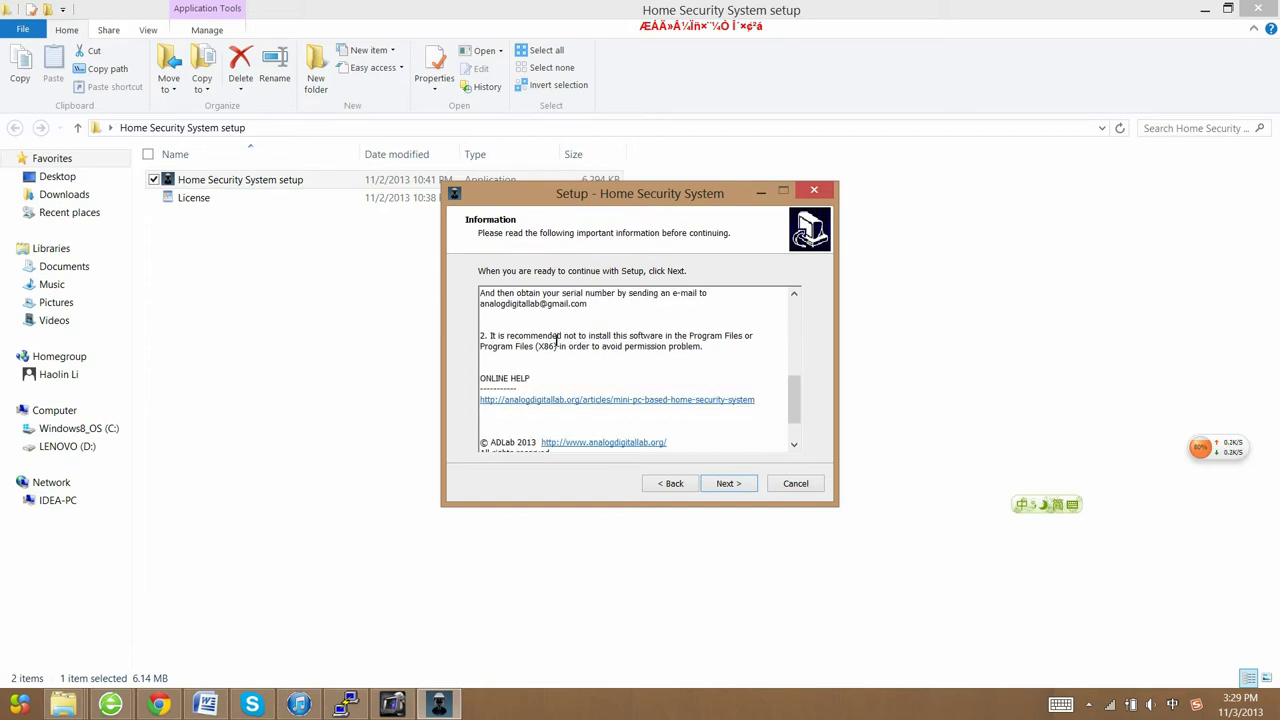
{"action": "scroll", "coordinate": [540, 365], "scroll_direction": "down", "scroll_amount": 1}
{"action": "left_click_drag", "start_coordinate": [547, 346], "coordinate": [437, 346]}
{"action": "left_click", "coordinate": [511, 397]}
{"action": "scroll", "coordinate": [504, 420], "scroll_direction": "down", "scroll_amount": 1}
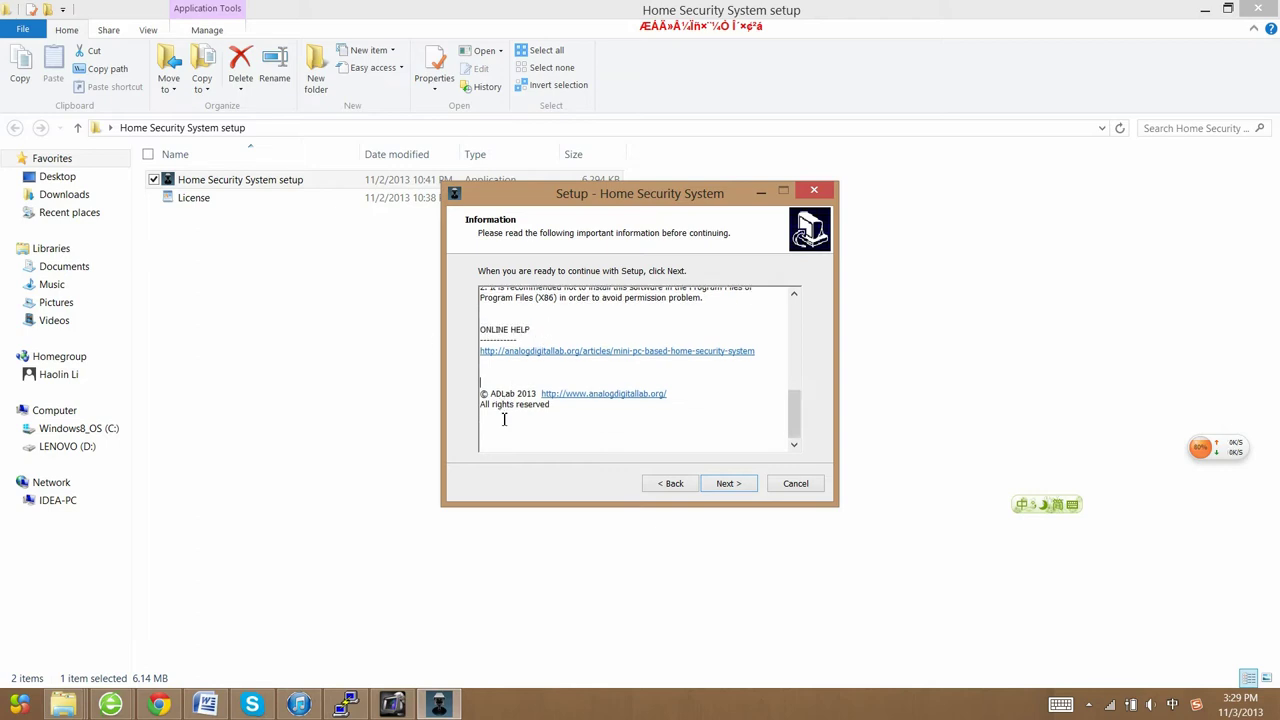
{"action": "left_click", "coordinate": [729, 484]}
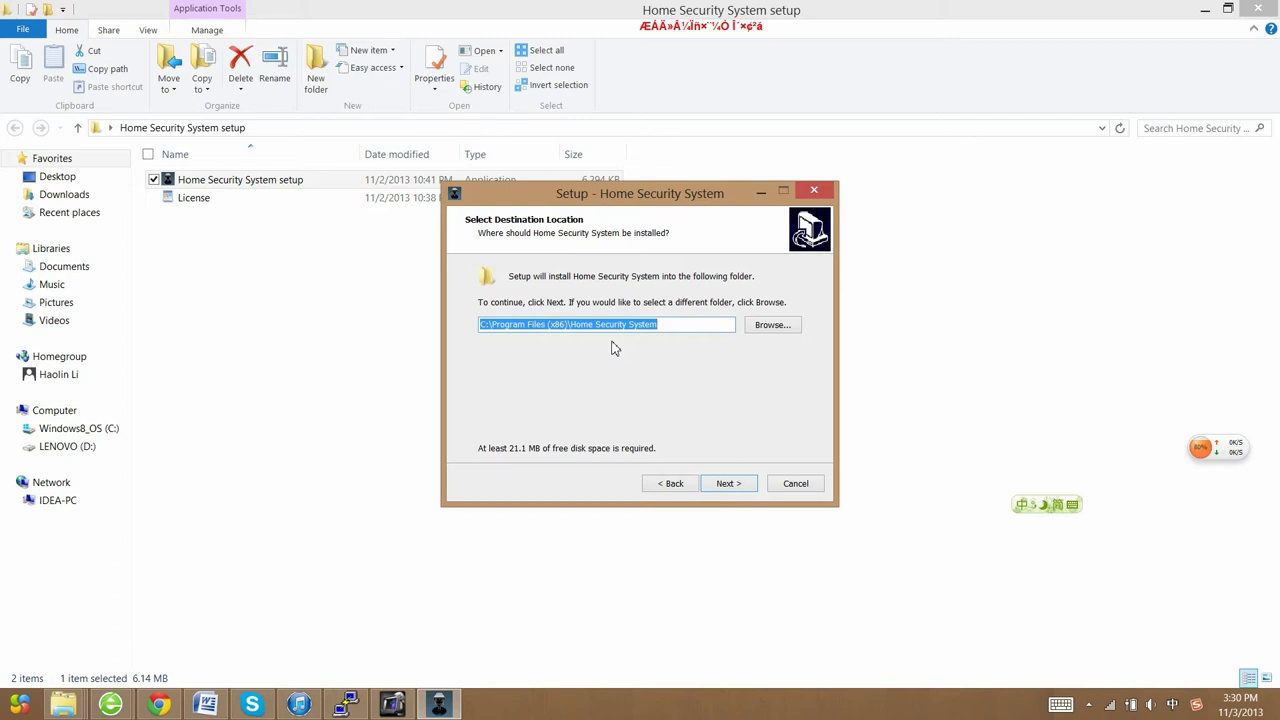
Step: Set the install folder to C:\Lab\Home Security System
{"action": "left_click", "coordinate": [752, 323]}
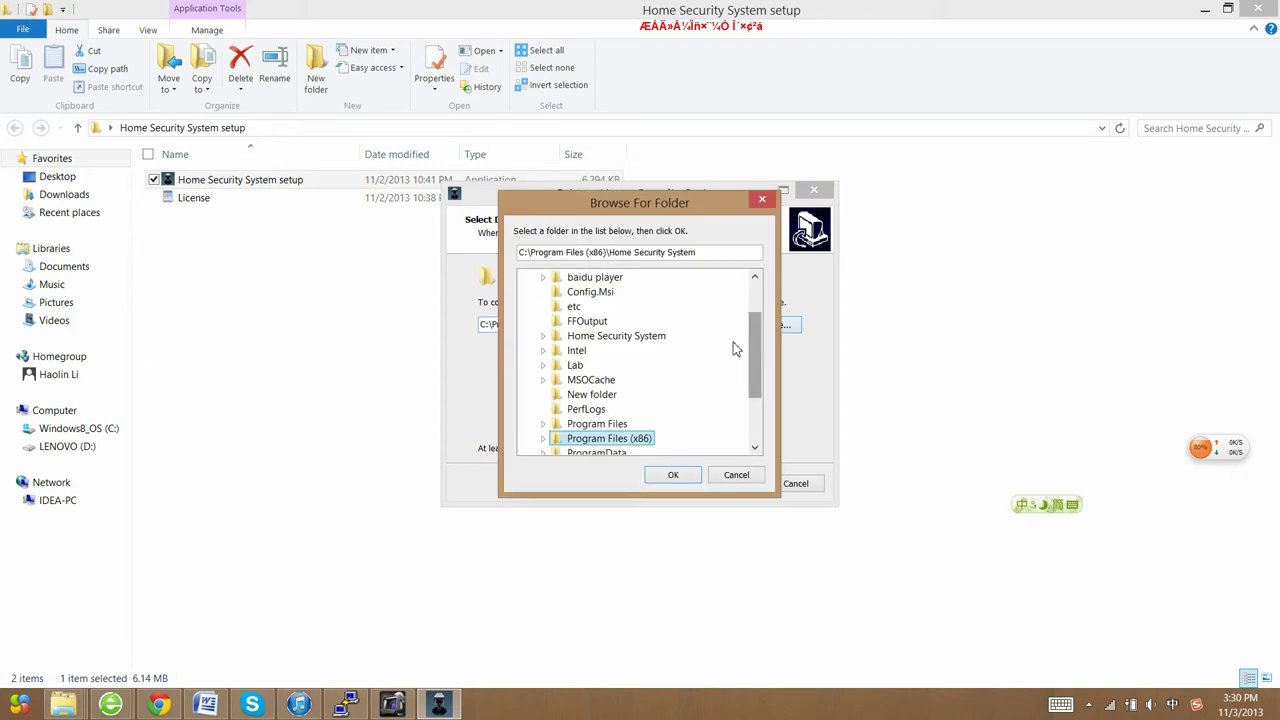
{"action": "left_click", "coordinate": [575, 366]}
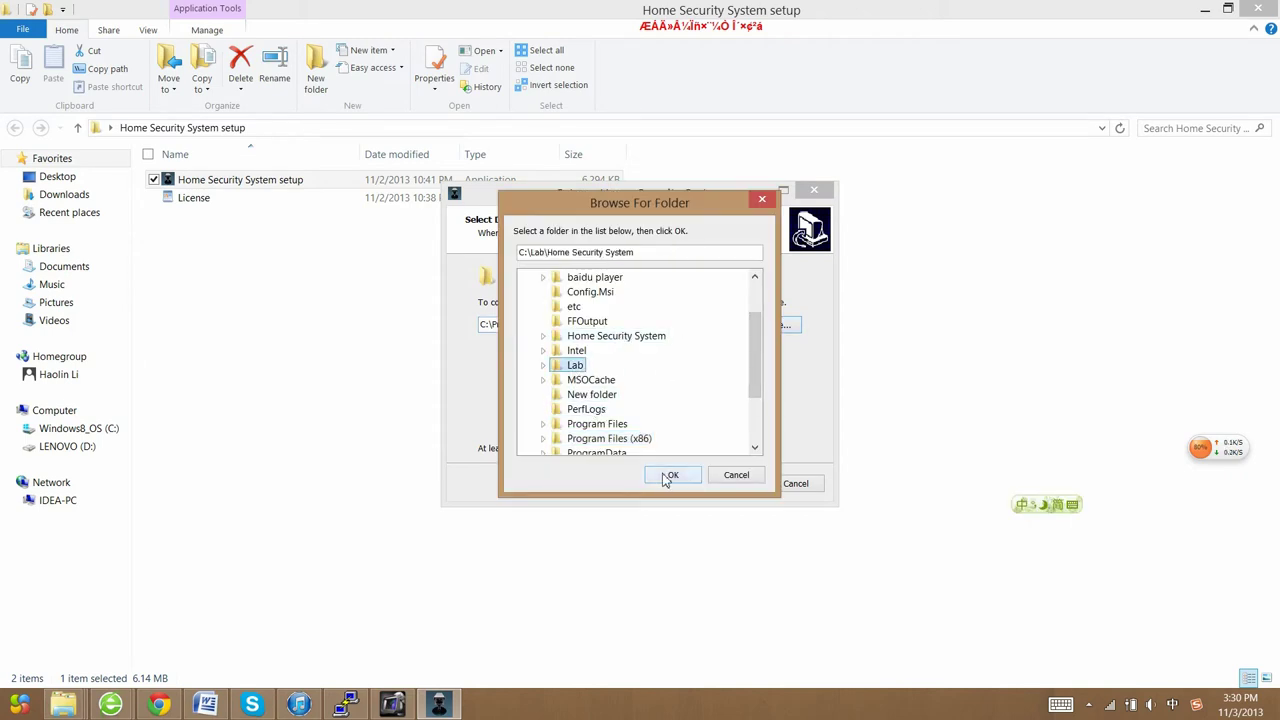
{"action": "double_click", "coordinate": [540, 252]}
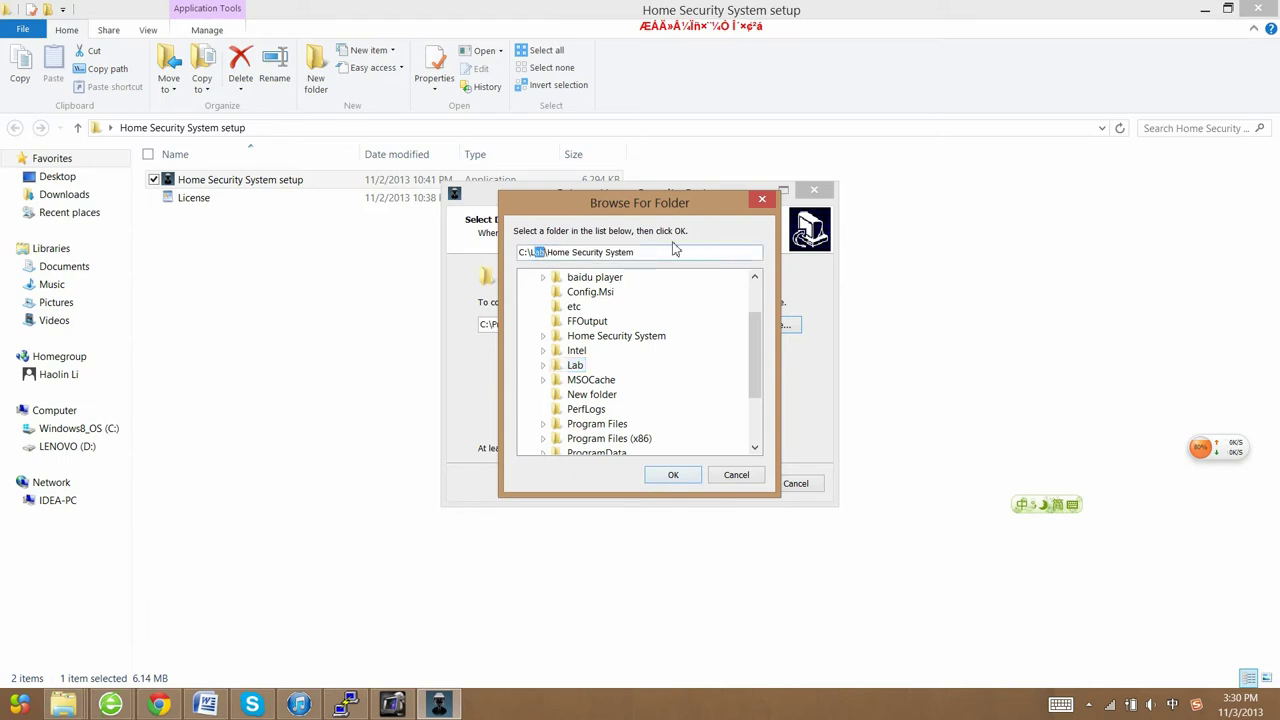
{"action": "left_click", "coordinate": [673, 475]}
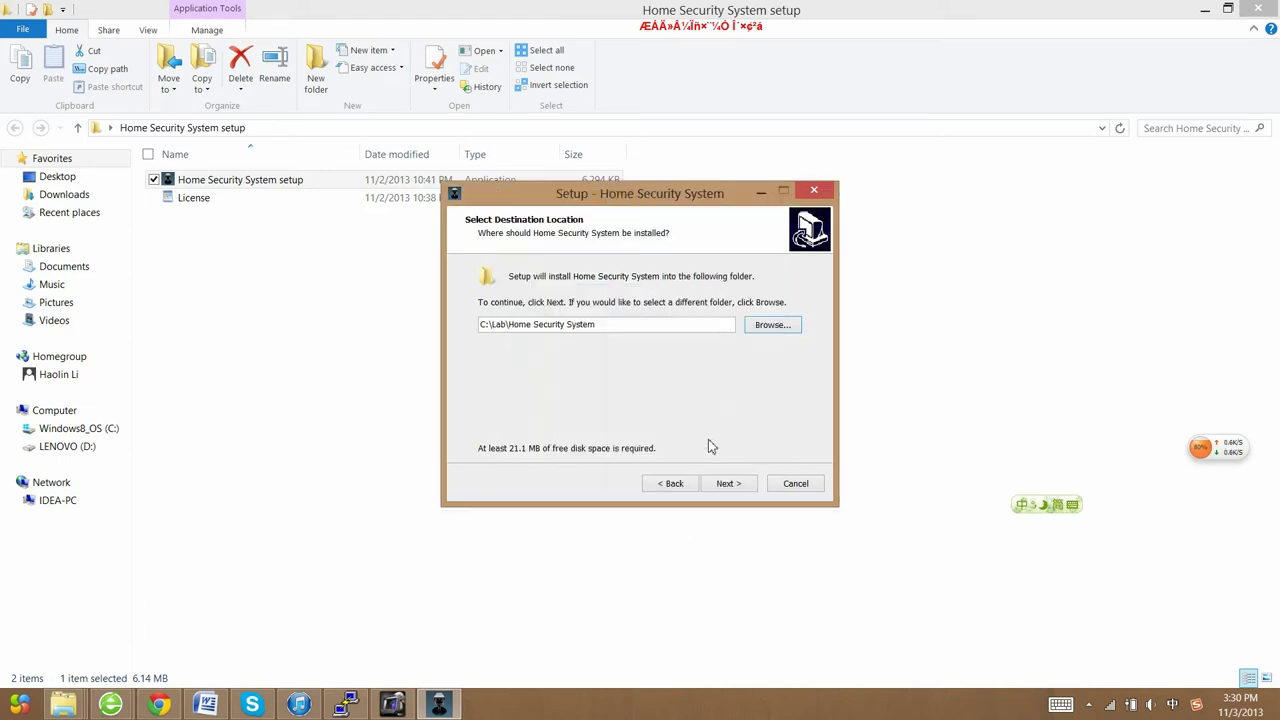
{"action": "left_click", "coordinate": [728, 484]}
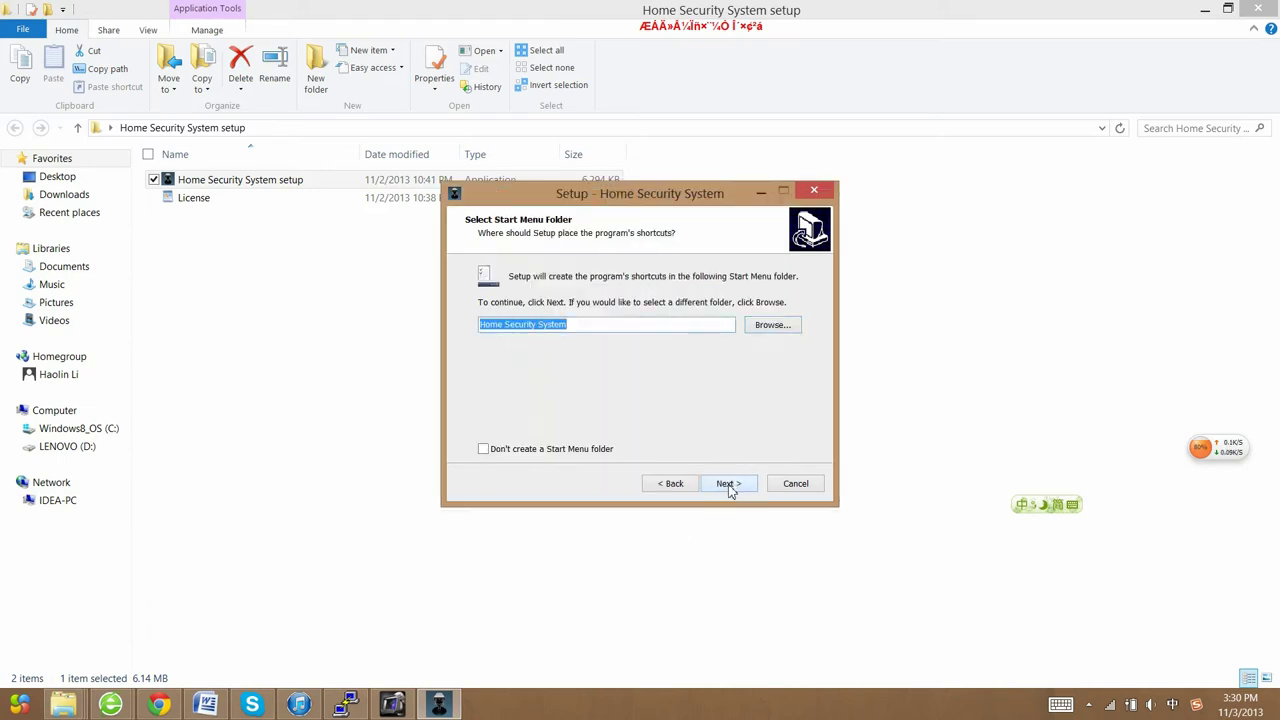
Step: Keep the Start Menu folder, add a desktop icon, install and finish setup
{"action": "left_click", "coordinate": [730, 486]}
{"action": "left_click", "coordinate": [486, 330]}
{"action": "left_click", "coordinate": [729, 486]}
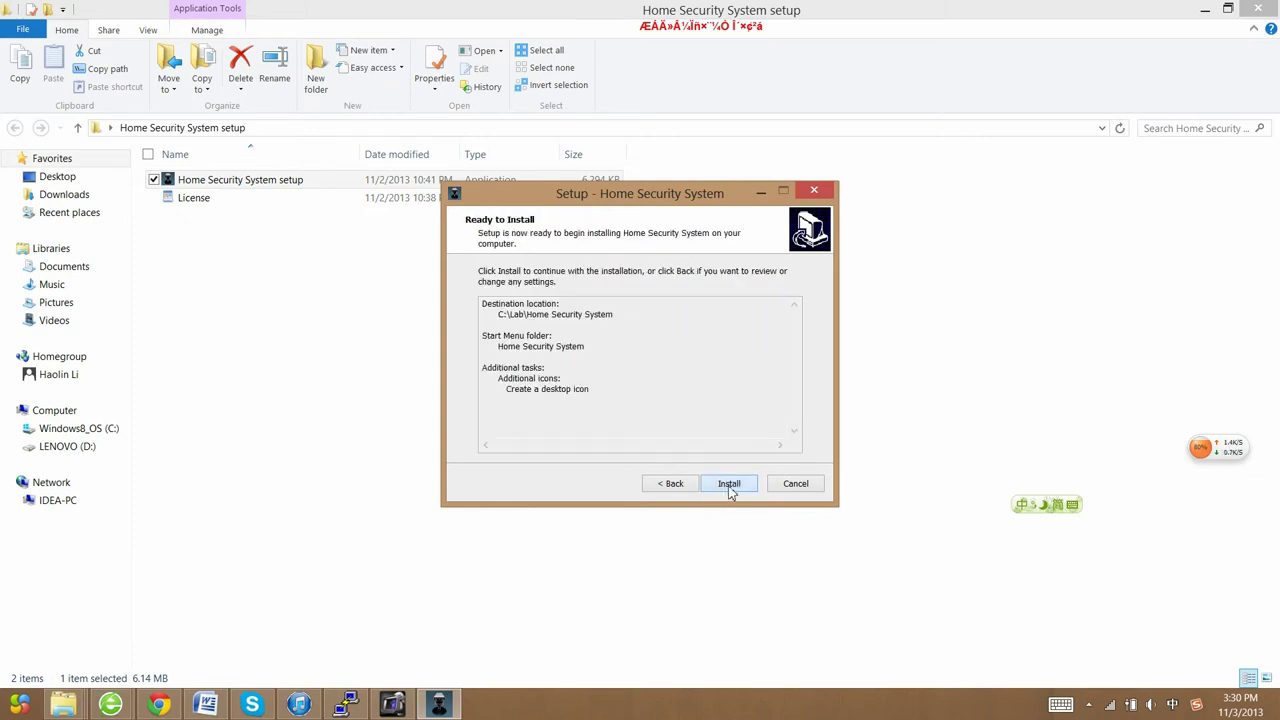
{"action": "left_click", "coordinate": [729, 485]}
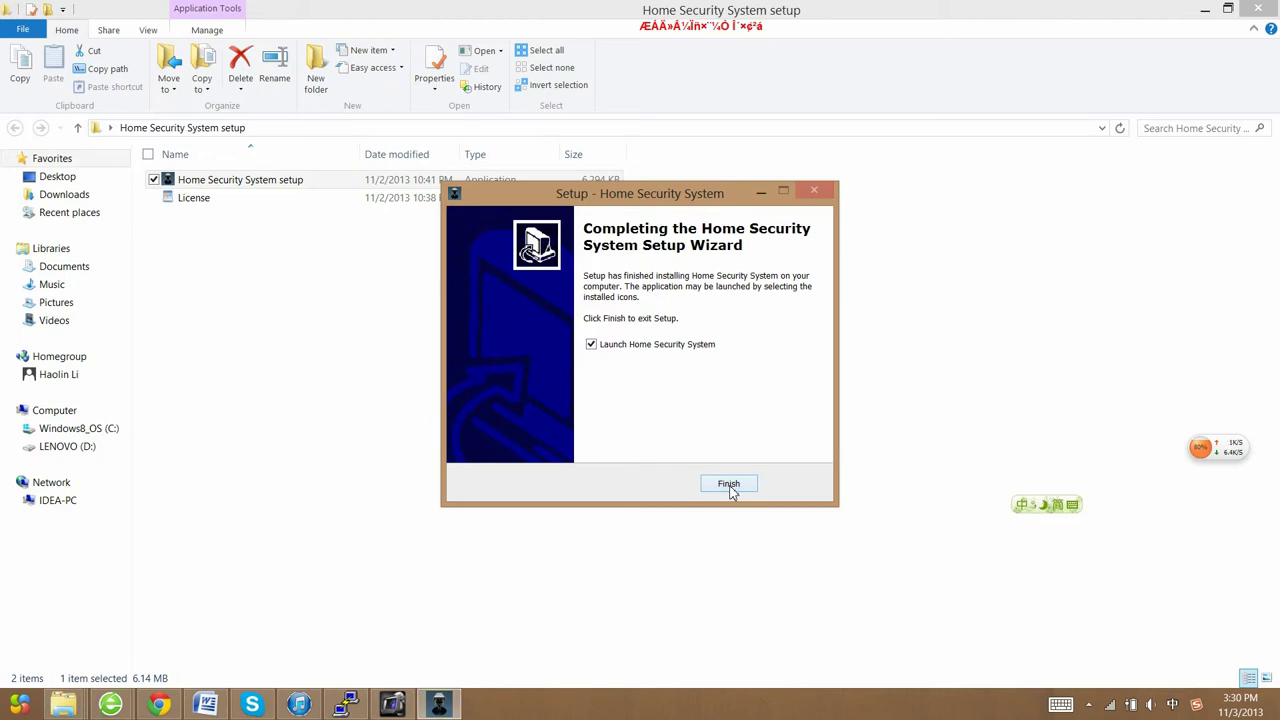
{"action": "left_click", "coordinate": [728, 485]}
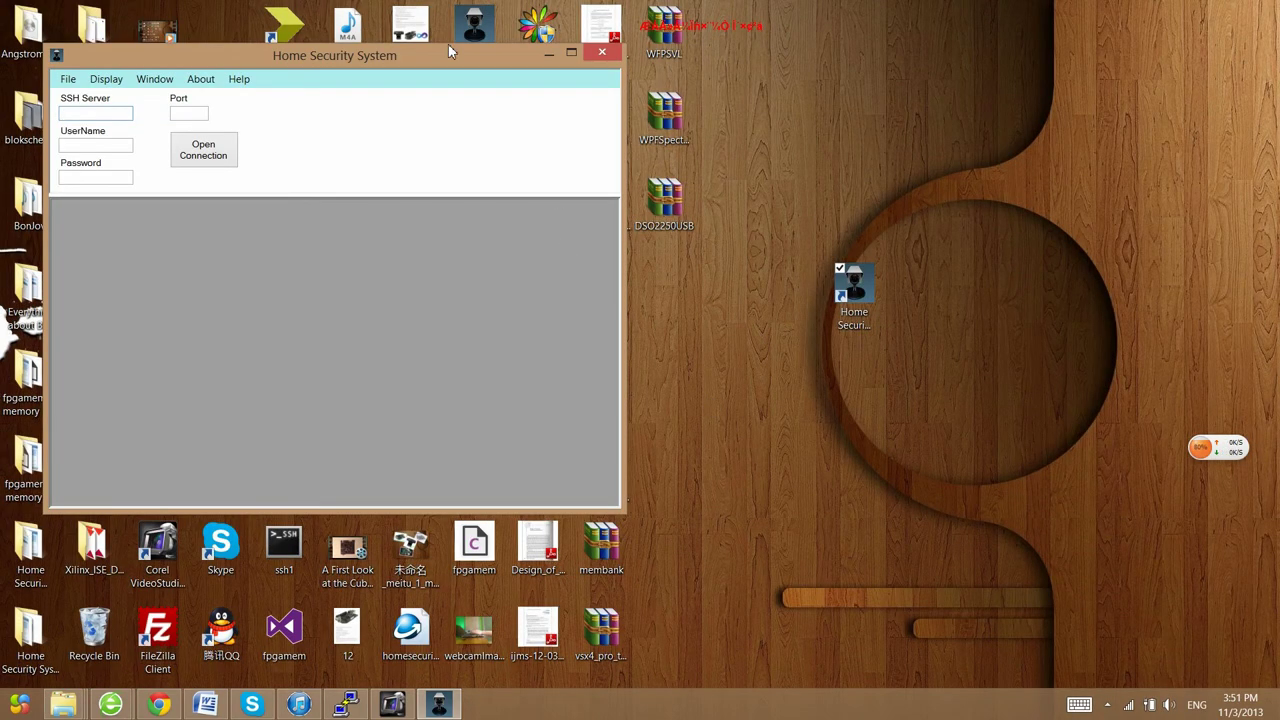
Step: Connect over SSH to 192.168.0.100 port 22 as user root
{"action": "left_click_drag", "start_coordinate": [416, 54], "coordinate": [806, 163]}
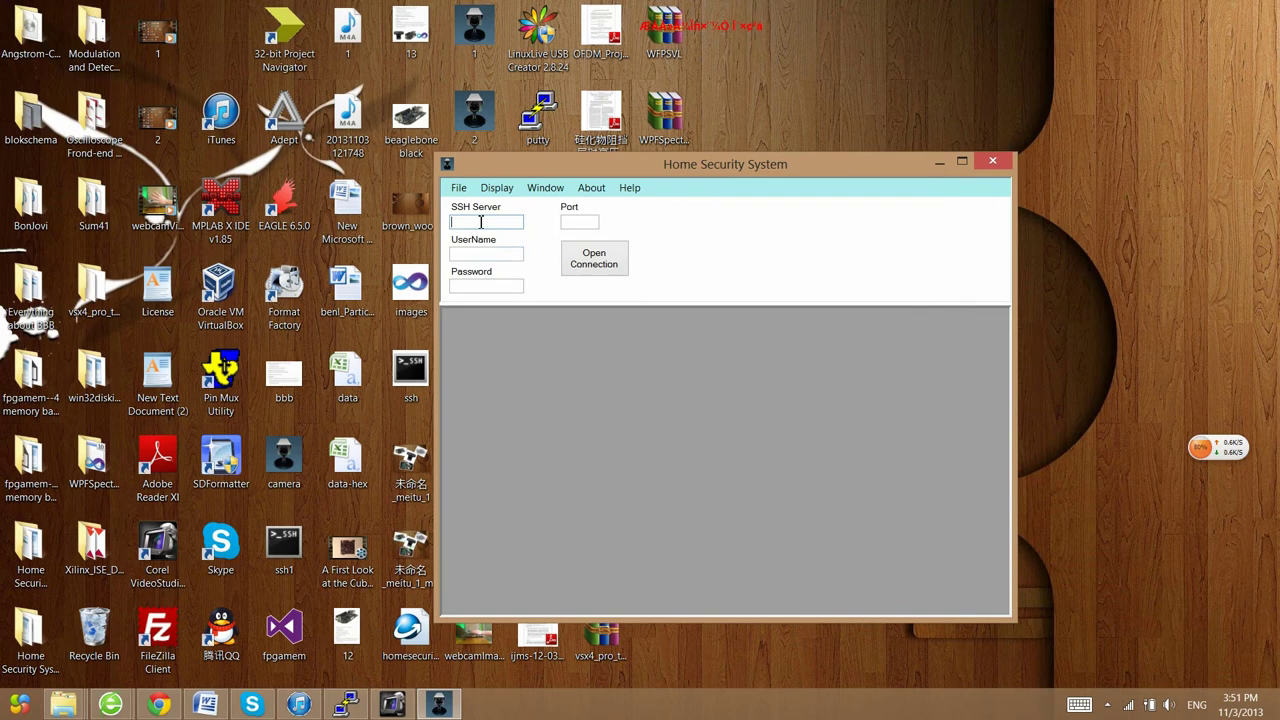
{"action": "type", "text": "2.168"}
{"action": "key", "text": "BackSpace"}
{"action": "key", "text": "BackSpace"}
{"action": "type", "text": "00"}
{"action": "type", "text": "root"}
{"action": "left_click", "coordinate": [577, 222]}
{"action": "type", "text": "22"}
{"action": "left_click", "coordinate": [597, 258]}
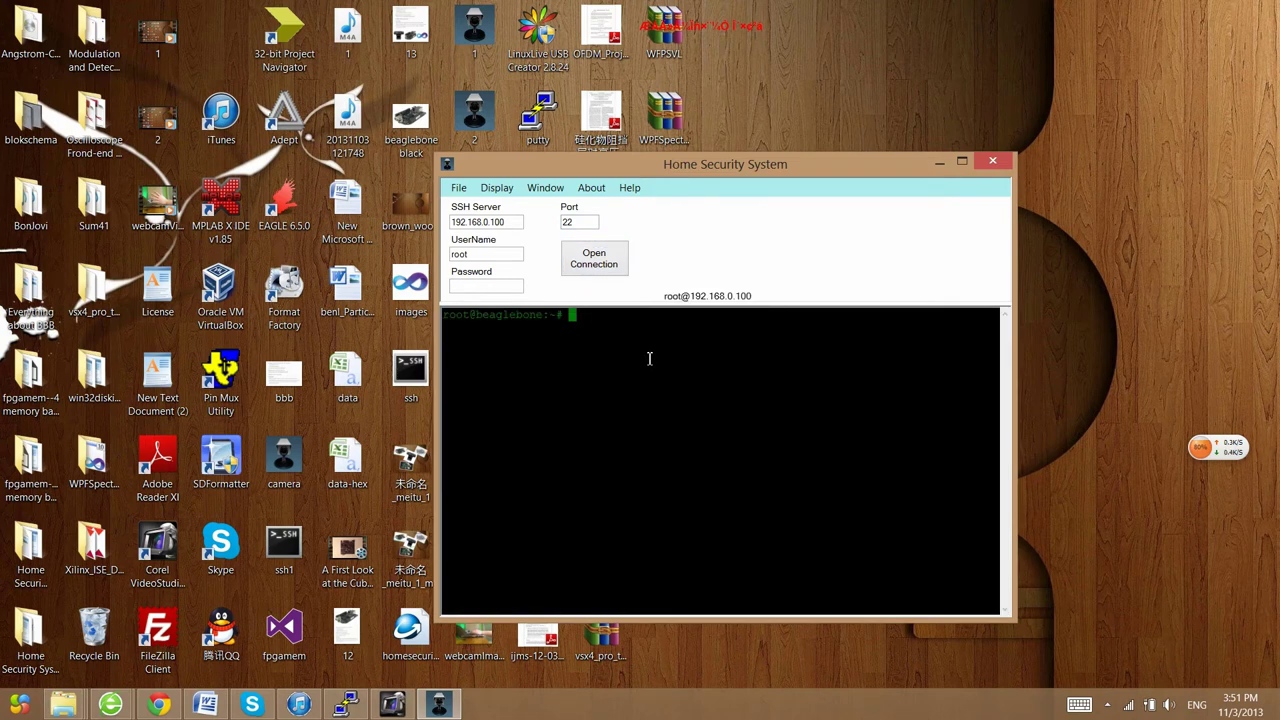
Step: Run ls in the terminal to list the board's home folder
{"action": "type", "text": "ls"}
{"action": "key", "text": "Return"}
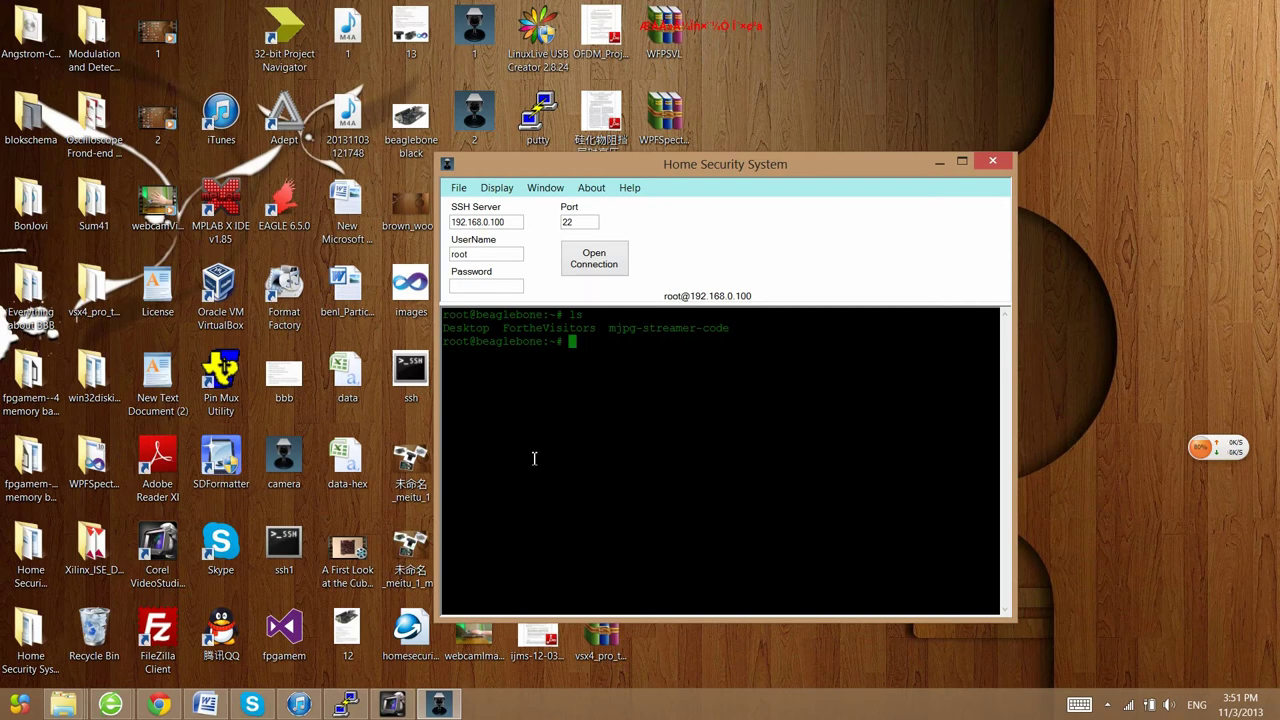
{"action": "mouse_move", "coordinate": [162, 708]}
Step: In the webcam article, select the two install commands and the cd mjpg-streamer-code/mjpg-streamer command
{"action": "left_click", "coordinate": [160, 706]}
{"action": "scroll", "coordinate": [566, 321], "scroll_direction": "up", "scroll_amount": 2}
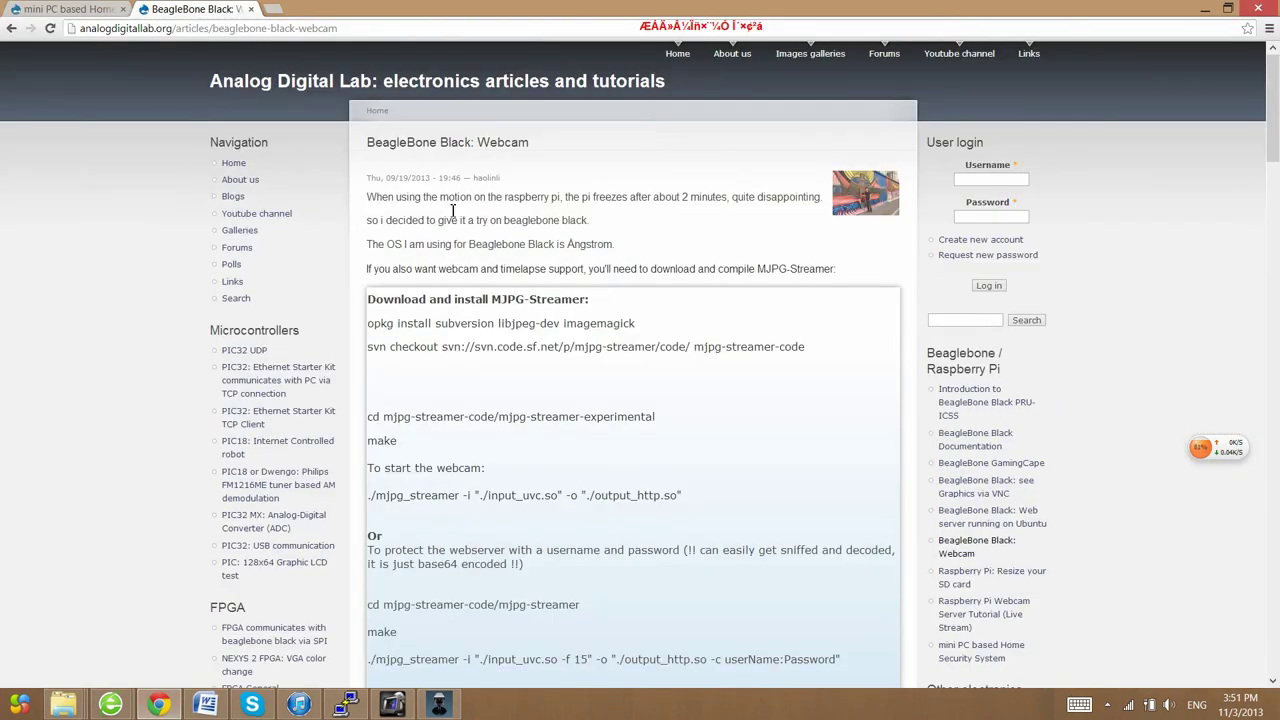
{"action": "scroll", "coordinate": [520, 245], "scroll_direction": "down", "scroll_amount": 2}
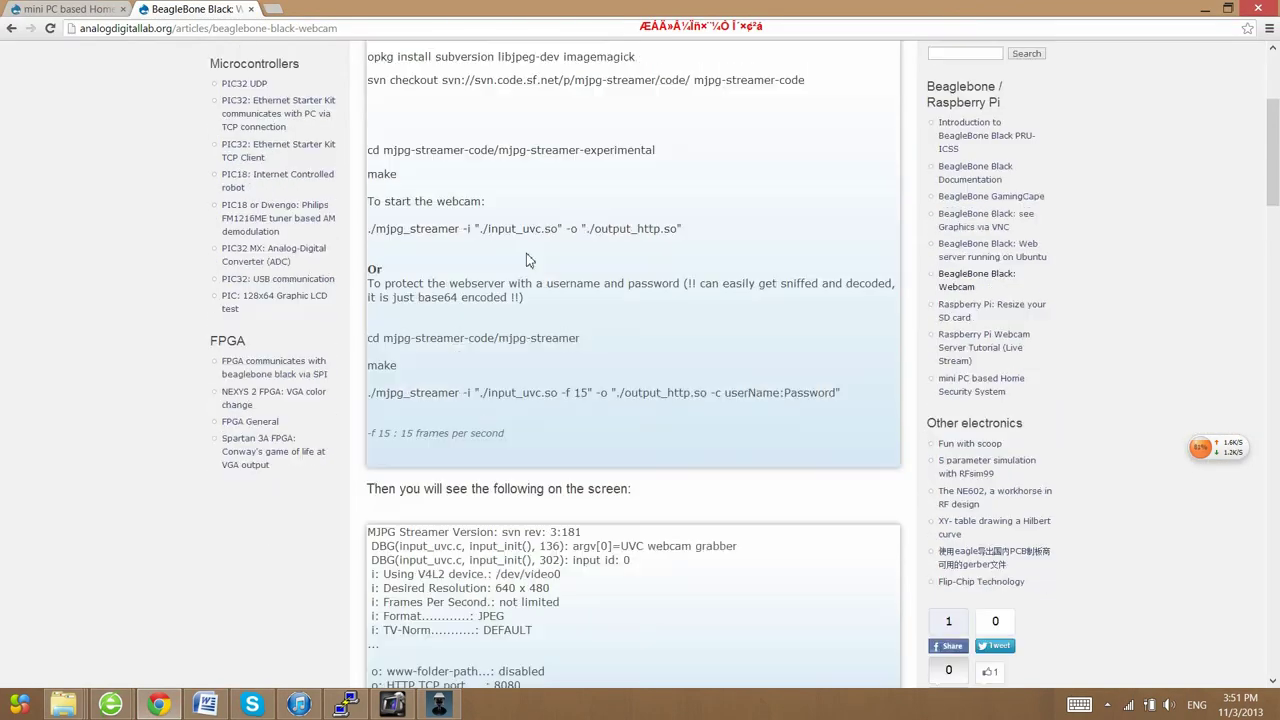
{"action": "scroll", "coordinate": [466, 256], "scroll_direction": "up", "scroll_amount": 1}
{"action": "scroll", "coordinate": [466, 256], "scroll_direction": "down", "scroll_amount": 1}
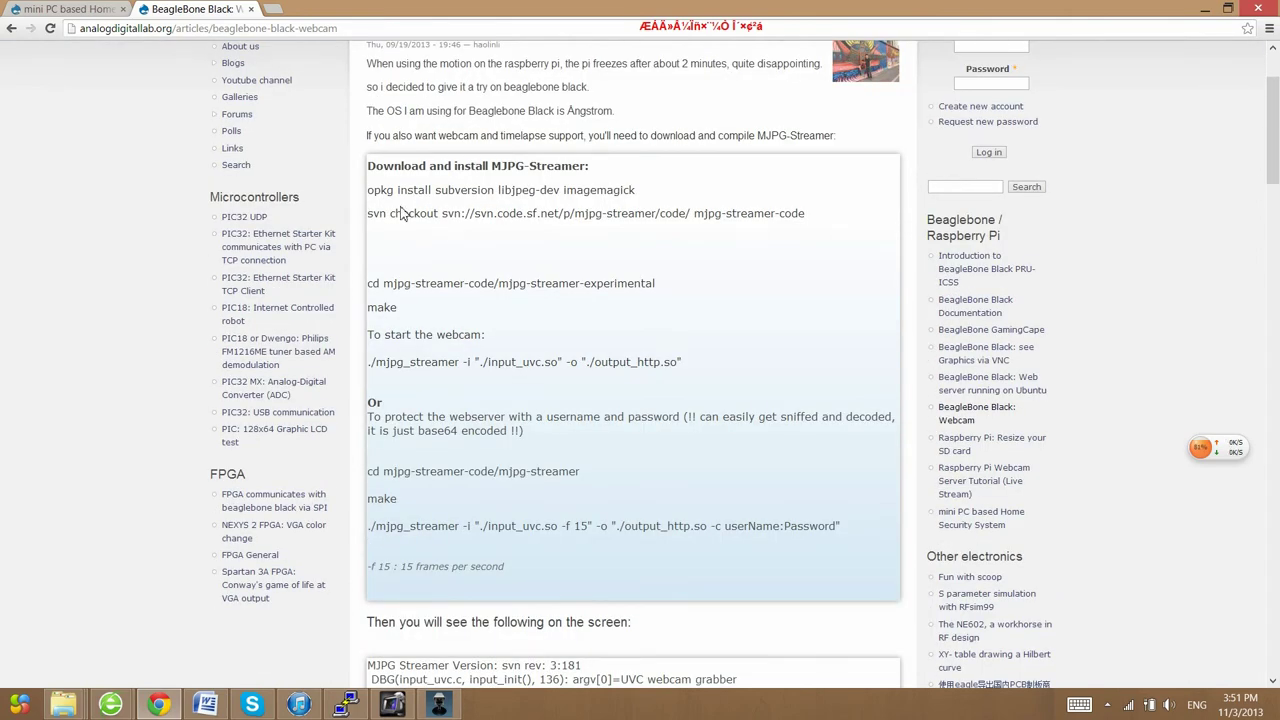
{"action": "left_click_drag", "start_coordinate": [369, 194], "coordinate": [831, 220]}
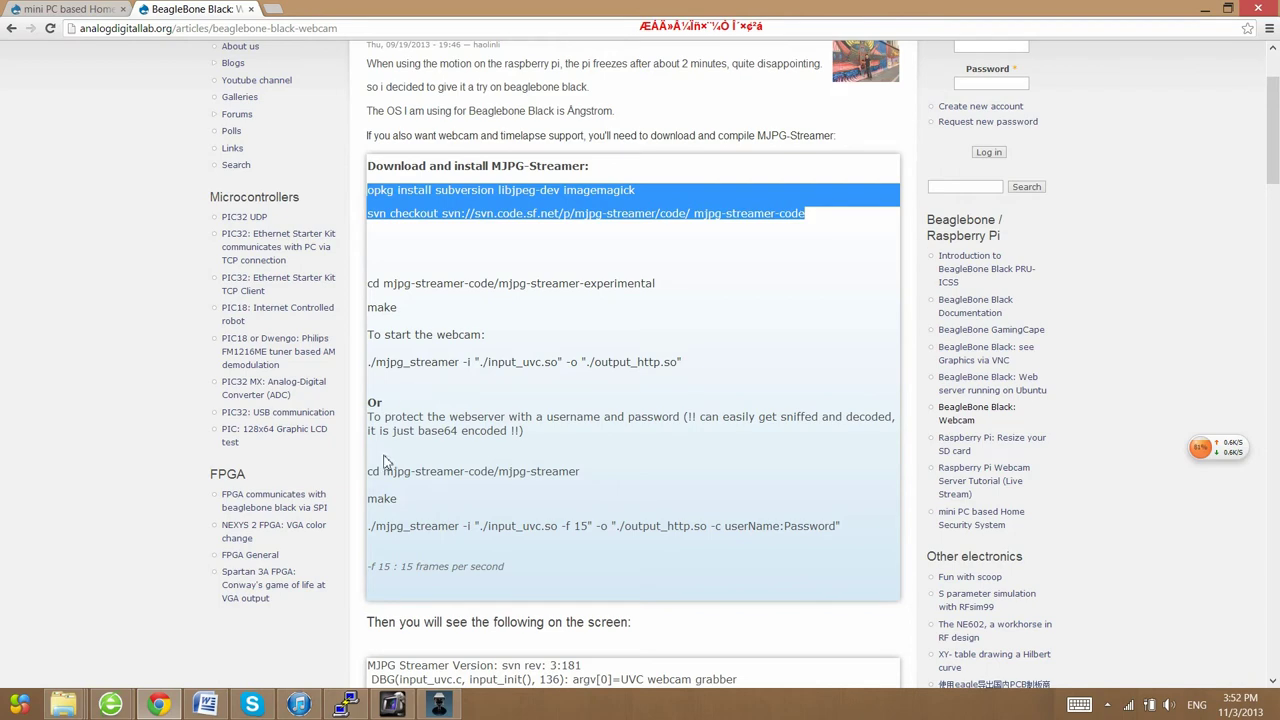
{"action": "left_click_drag", "start_coordinate": [369, 477], "coordinate": [609, 472]}
Step: Select the make command and the full password-protected mjpg_streamer start command
{"action": "scroll", "coordinate": [600, 468], "scroll_direction": "down", "scroll_amount": 1}
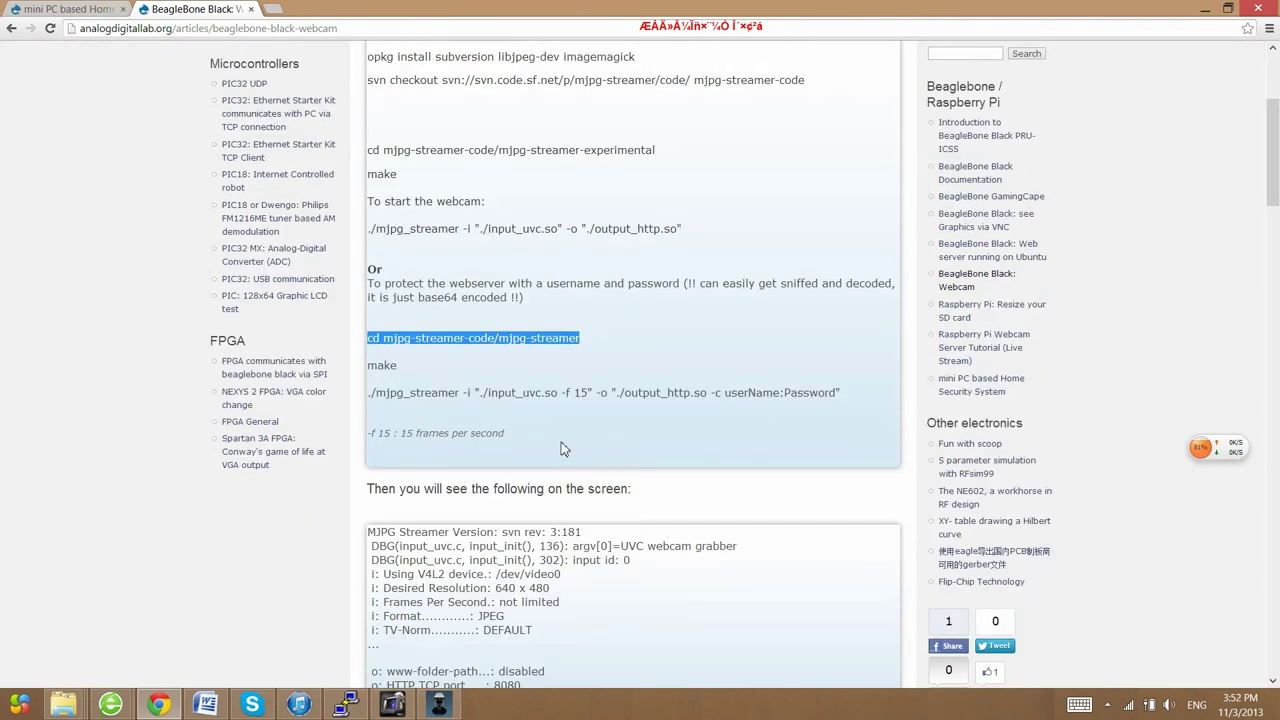
{"action": "left_click", "coordinate": [397, 369]}
{"action": "left_click_drag", "start_coordinate": [397, 369], "coordinate": [370, 370]}
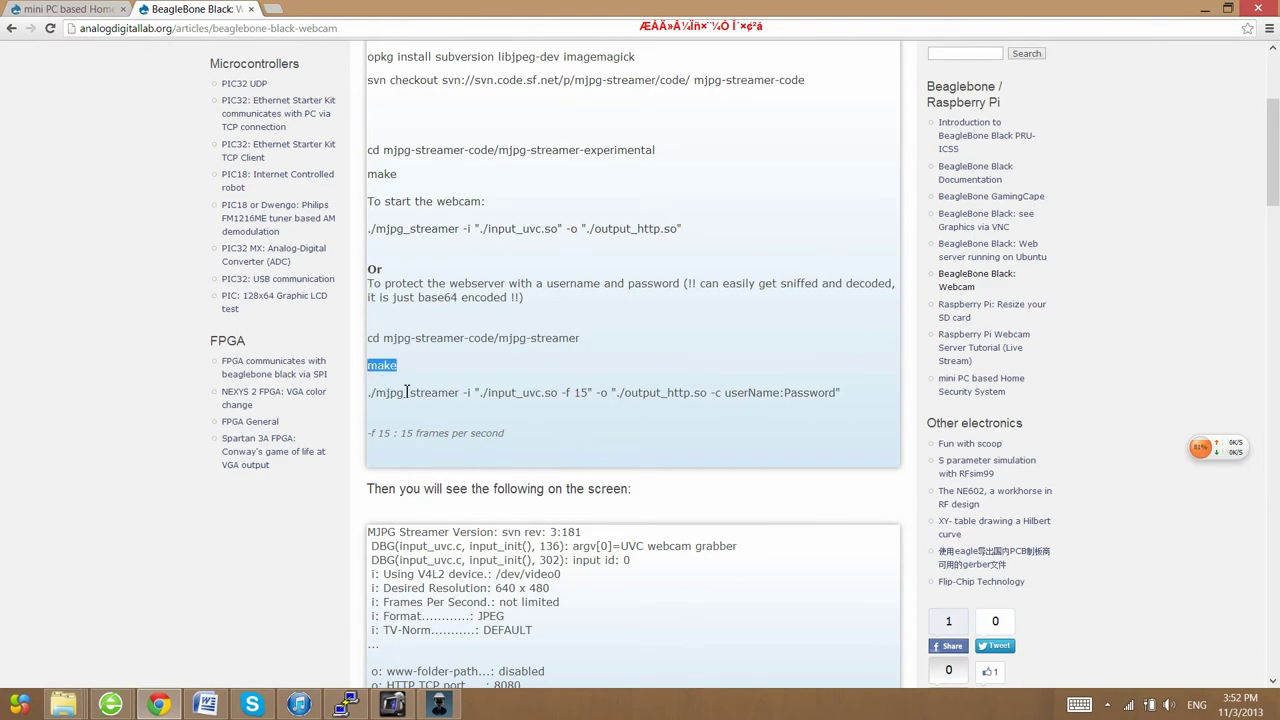
{"action": "scroll", "coordinate": [383, 390], "scroll_direction": "down", "scroll_amount": 1}
{"action": "left_click", "coordinate": [372, 260]}
{"action": "left_click_drag", "start_coordinate": [372, 260], "coordinate": [842, 260]}
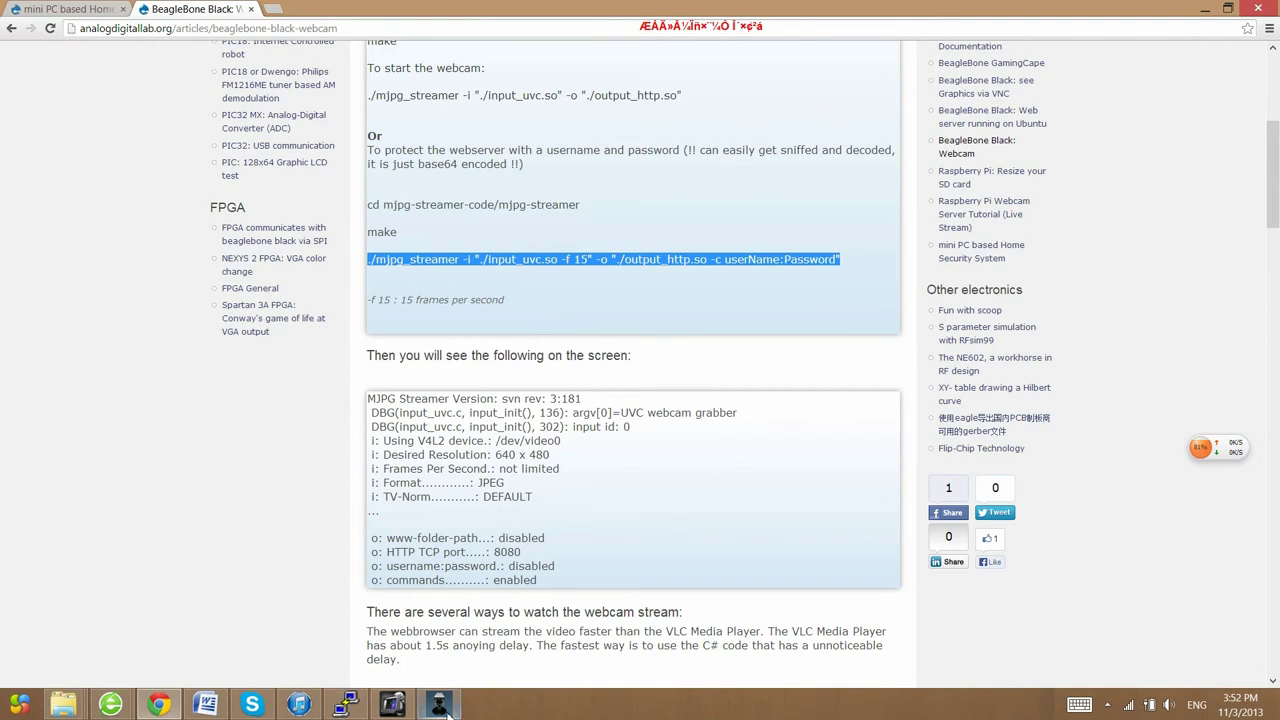
{"action": "left_click", "coordinate": [440, 705]}
Step: Show the shell history and rerun cd mjpg-streamer-code/ and cd mjpg-streamer from it
{"action": "left_click_drag", "start_coordinate": [685, 167], "coordinate": [818, 168]}
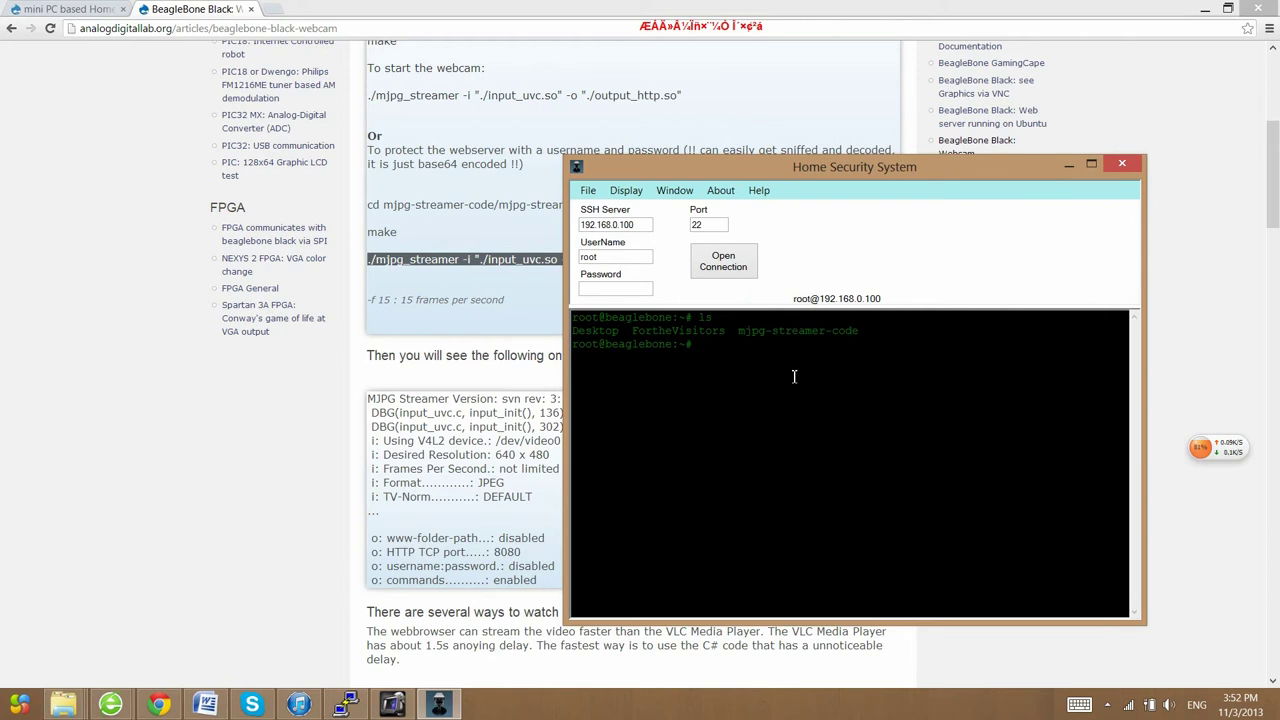
{"action": "type", "text": "story"}
{"action": "key", "text": "Return"}
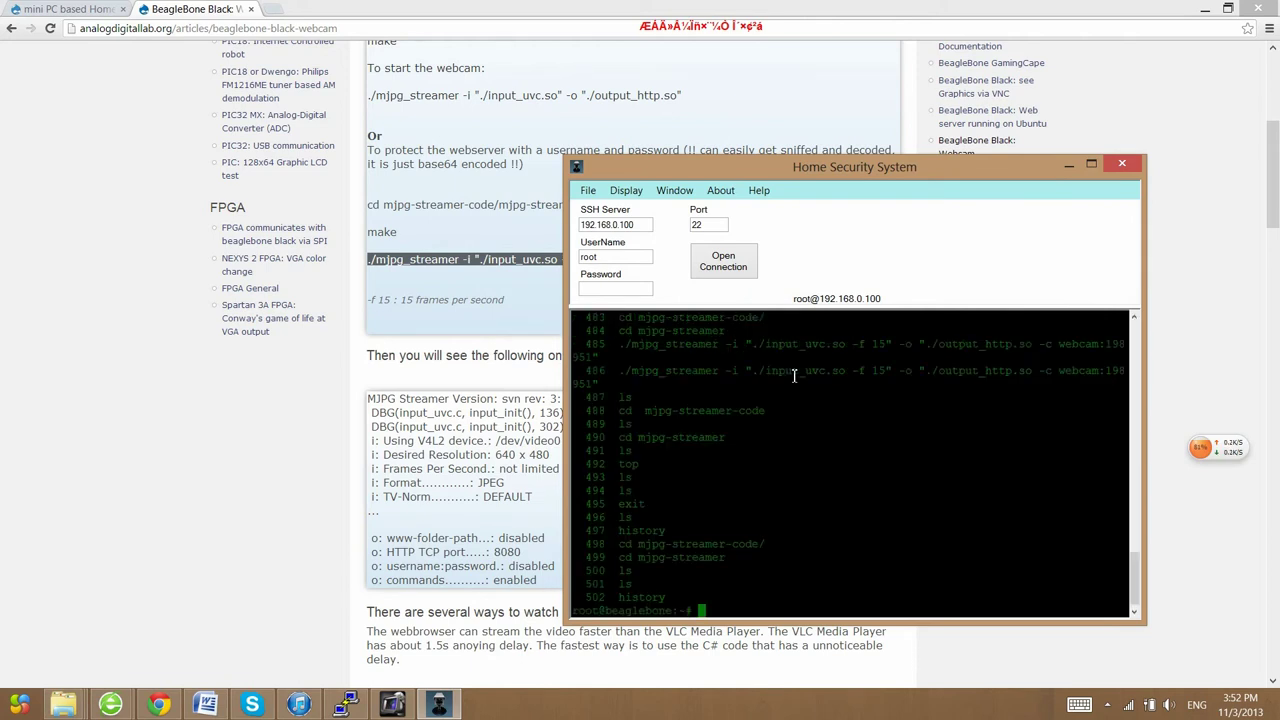
{"action": "left_click_drag", "start_coordinate": [617, 318], "coordinate": [765, 318]}
{"action": "right_click", "coordinate": [817, 571]}
{"action": "key", "text": "Return"}
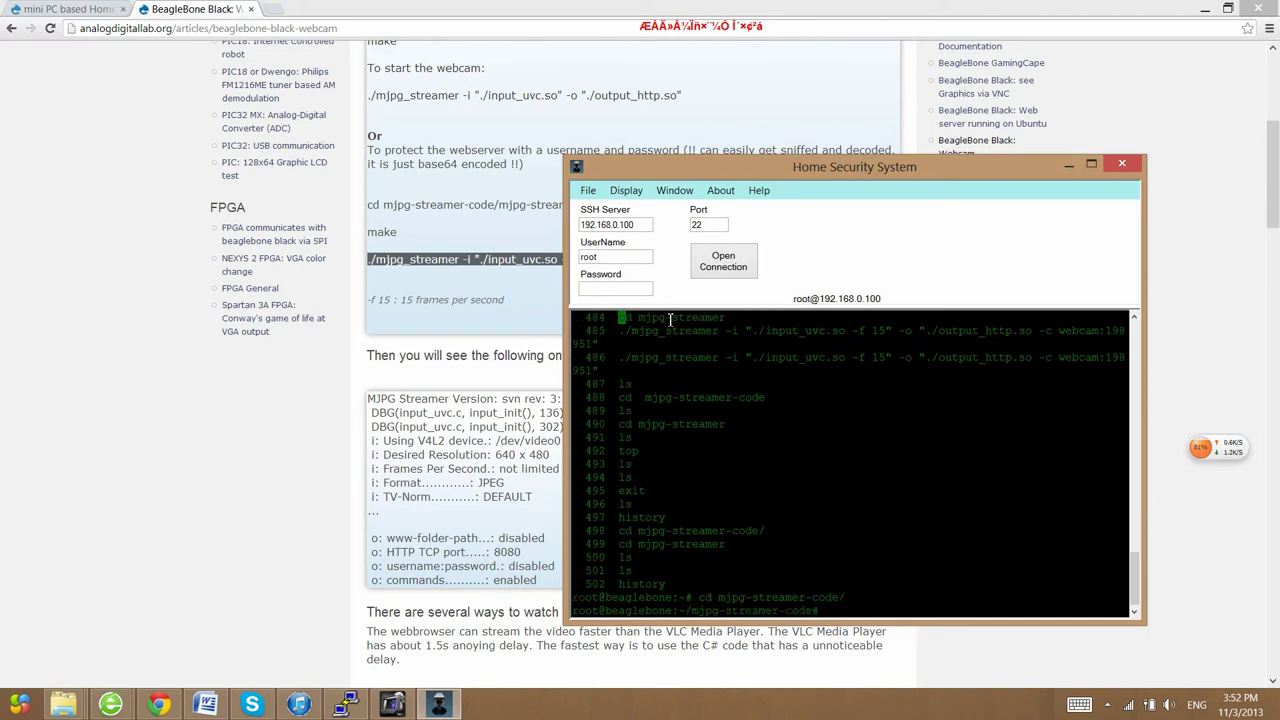
{"action": "left_click_drag", "start_coordinate": [620, 318], "coordinate": [728, 318]}
{"action": "right_click", "coordinate": [705, 402]}
{"action": "key", "text": "Return"}
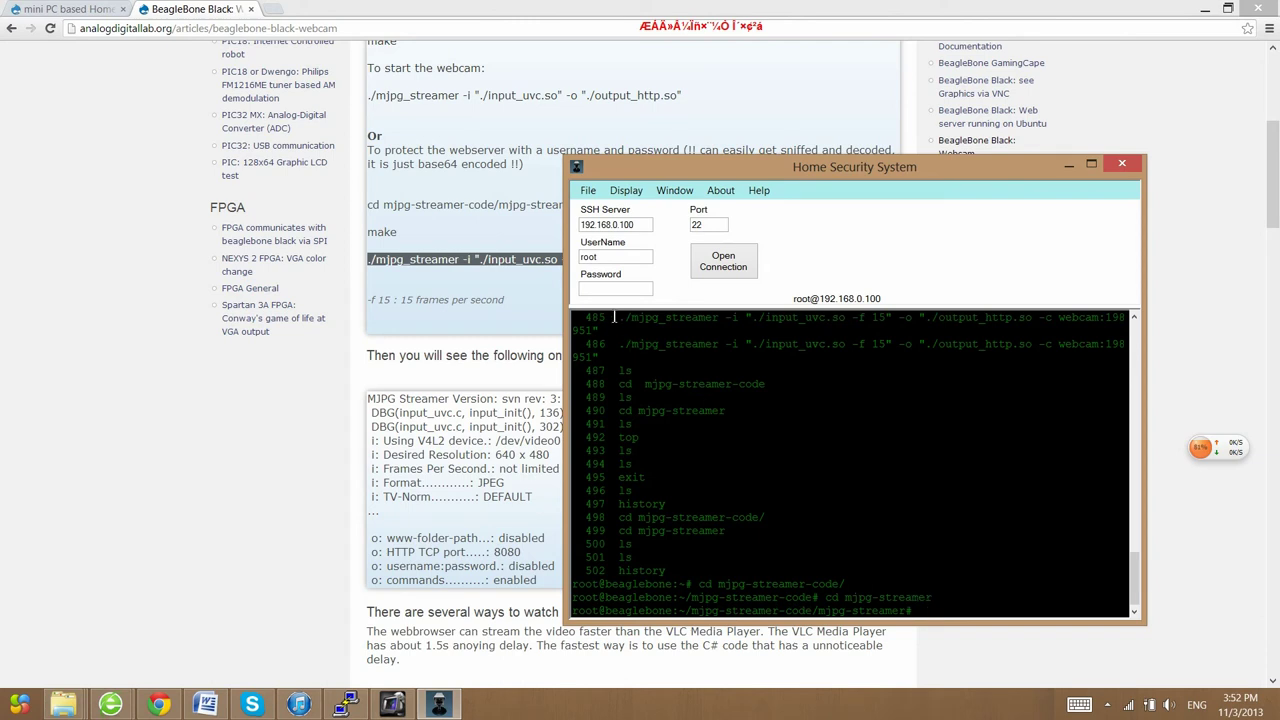
Step: Paste the mjpg_streamer command with -f 15 and stream credentials, and launch it
{"action": "left_click_drag", "start_coordinate": [617, 318], "coordinate": [644, 330]}
{"action": "right_click", "coordinate": [854, 505]}
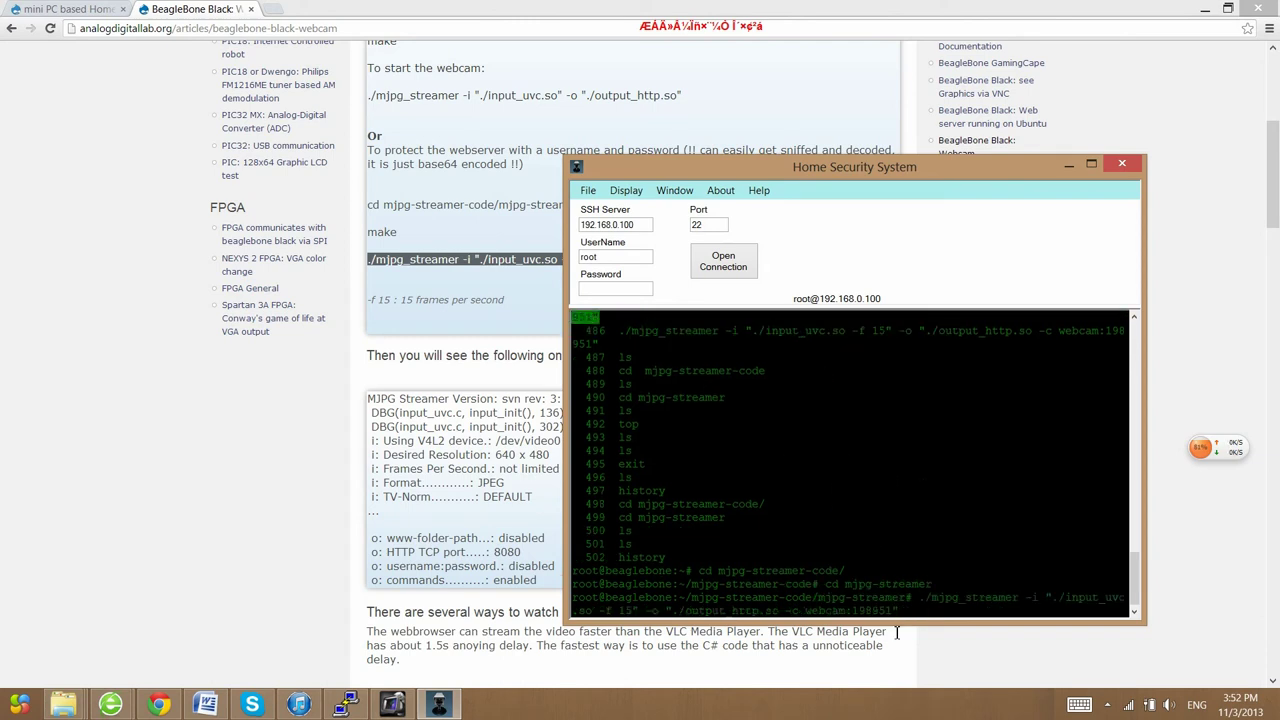
{"action": "left_click_drag", "start_coordinate": [597, 612], "coordinate": [640, 613]}
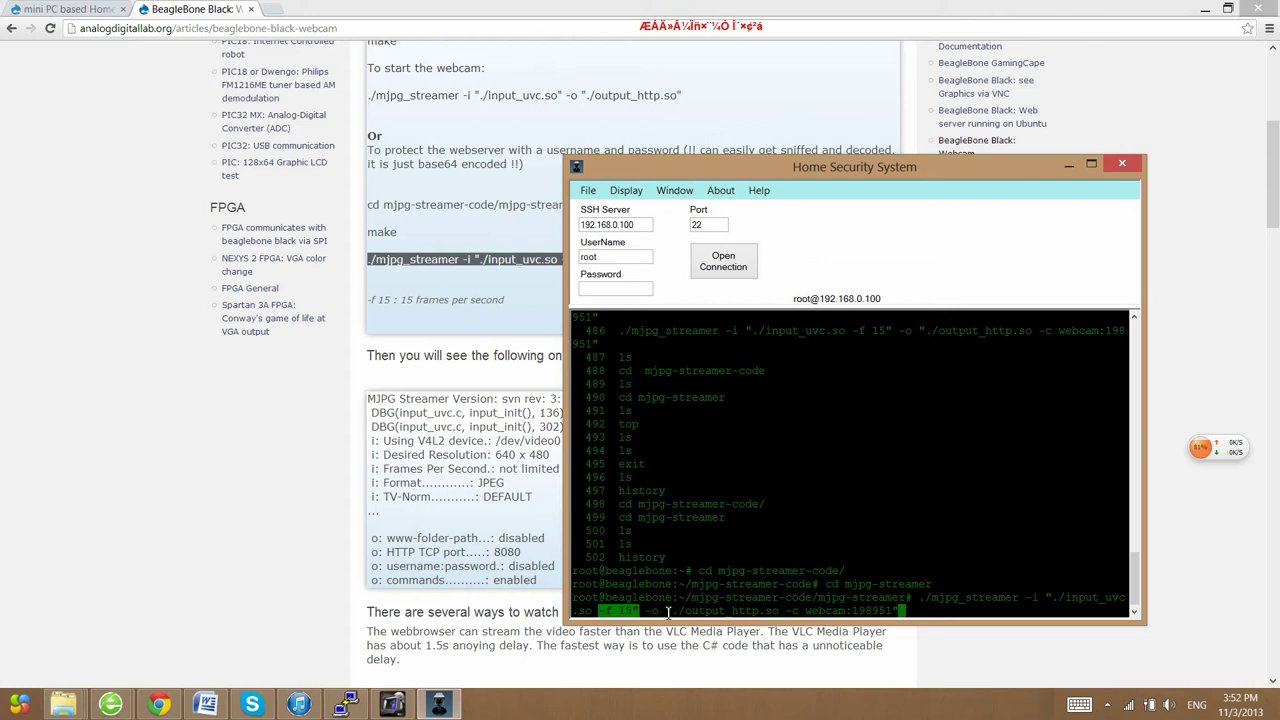
{"action": "left_click", "coordinate": [810, 612]}
{"action": "left_click_drag", "start_coordinate": [810, 612], "coordinate": [900, 612]}
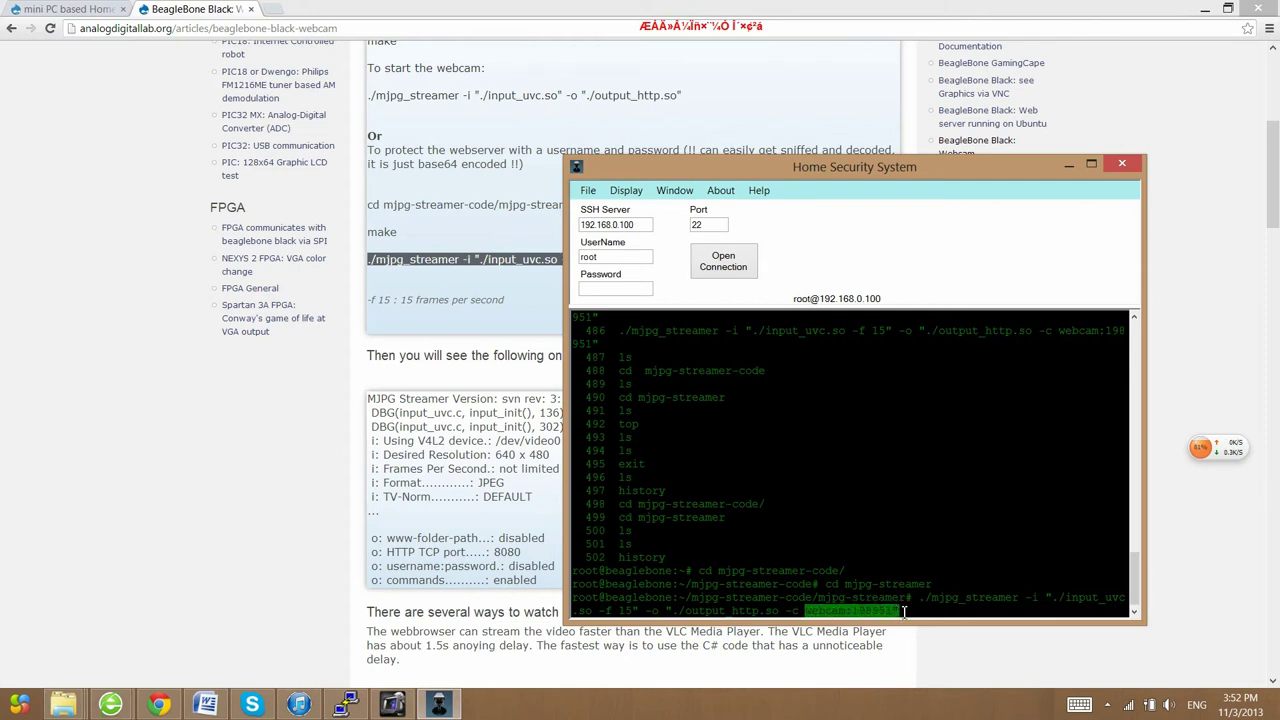
{"action": "left_click_drag", "start_coordinate": [917, 614], "coordinate": [914, 606]}
{"action": "left_click_drag", "start_coordinate": [806, 612], "coordinate": [914, 610]}
{"action": "key", "text": "Return"}
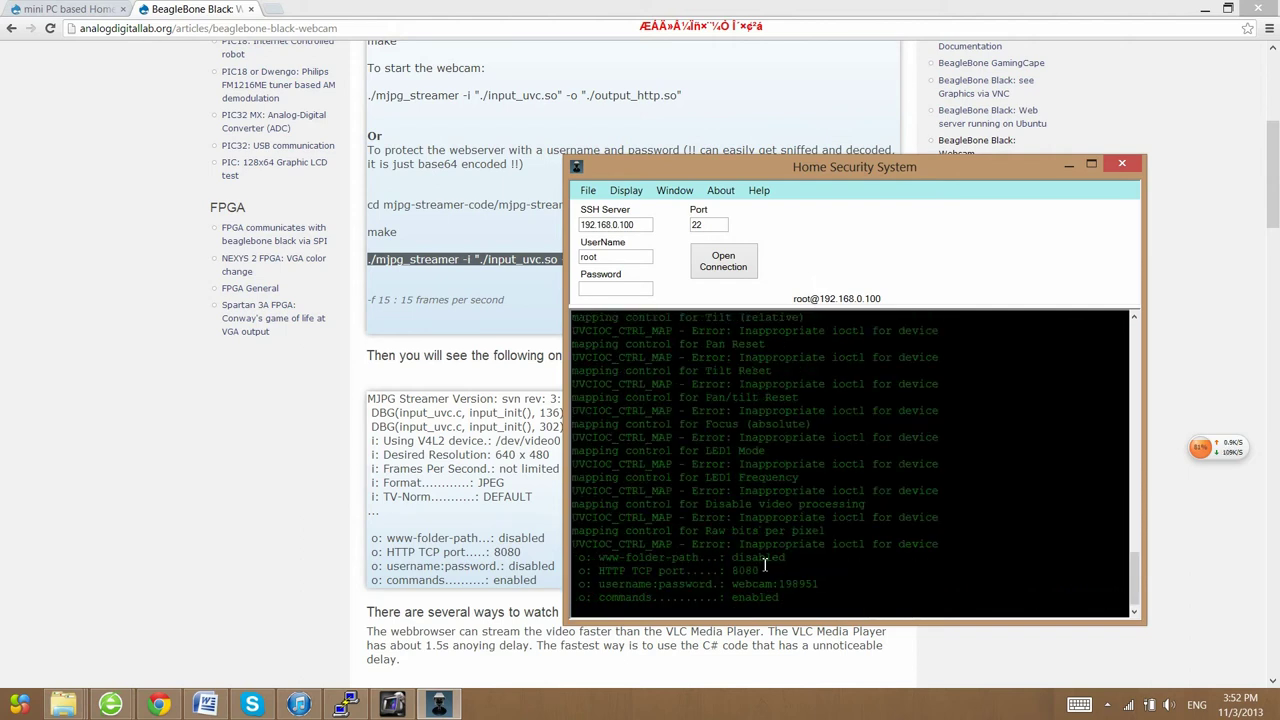
Step: Check the server output for HTTP port 8080 and the stream credentials
{"action": "double_click", "coordinate": [732, 572]}
{"action": "left_click", "coordinate": [736, 575]}
{"action": "left_click_drag", "start_coordinate": [731, 585], "coordinate": [845, 587]}
{"action": "left_click", "coordinate": [845, 587]}
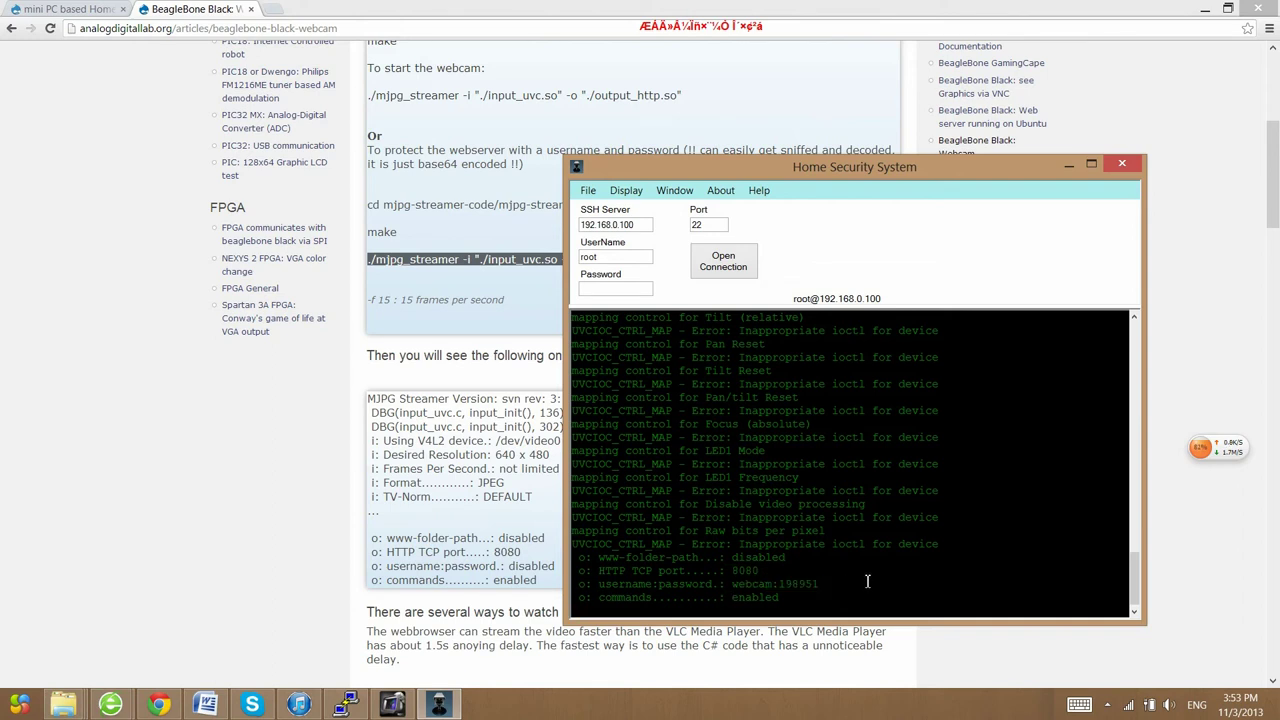
{"action": "left_click", "coordinate": [687, 195]}
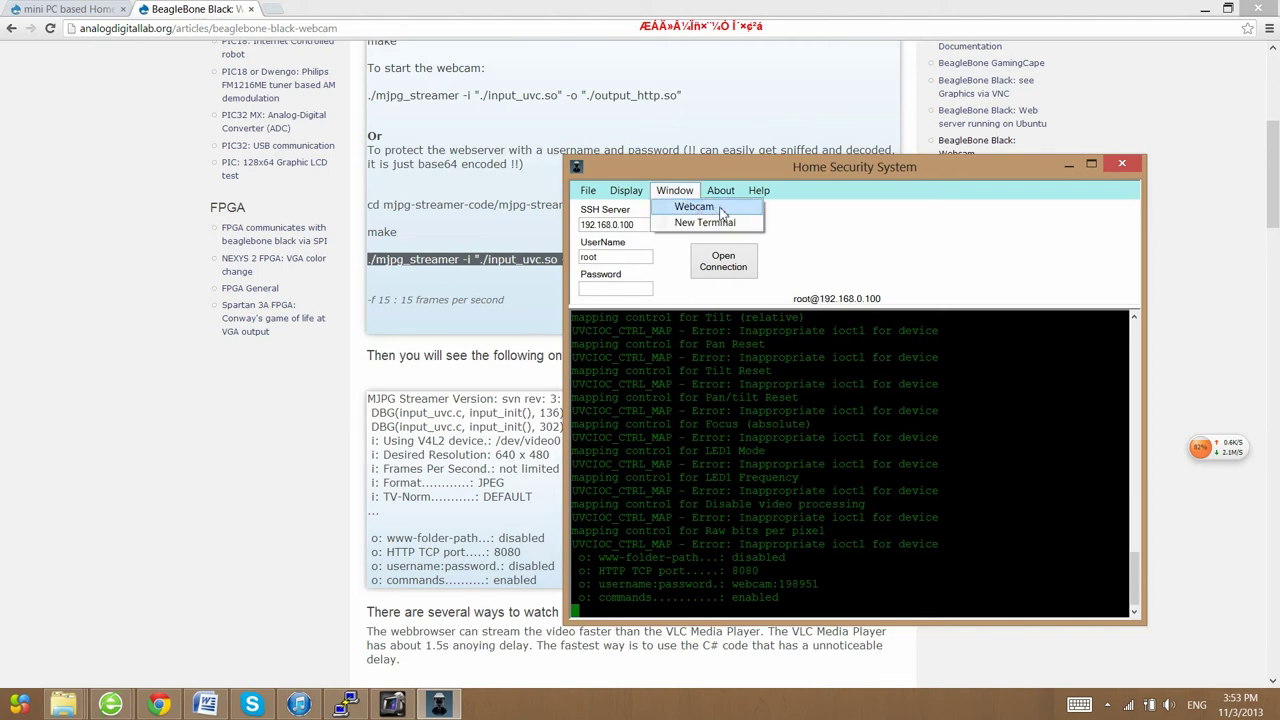
Step: Open the webcam monitoring window and start the live stream from 192.168.0.100:8080
{"action": "left_click", "coordinate": [717, 213]}
{"action": "left_click_drag", "start_coordinate": [331, 82], "coordinate": [750, 273]}
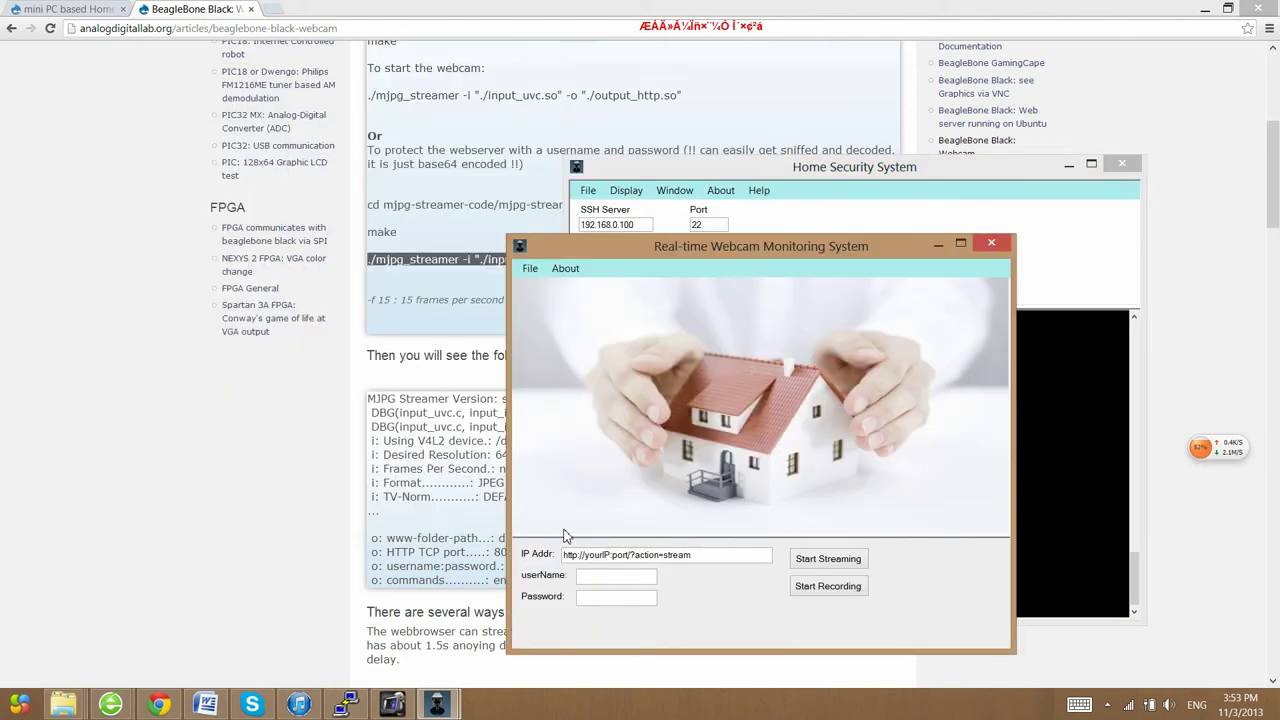
{"action": "left_click_drag", "start_coordinate": [584, 555], "coordinate": [598, 555]}
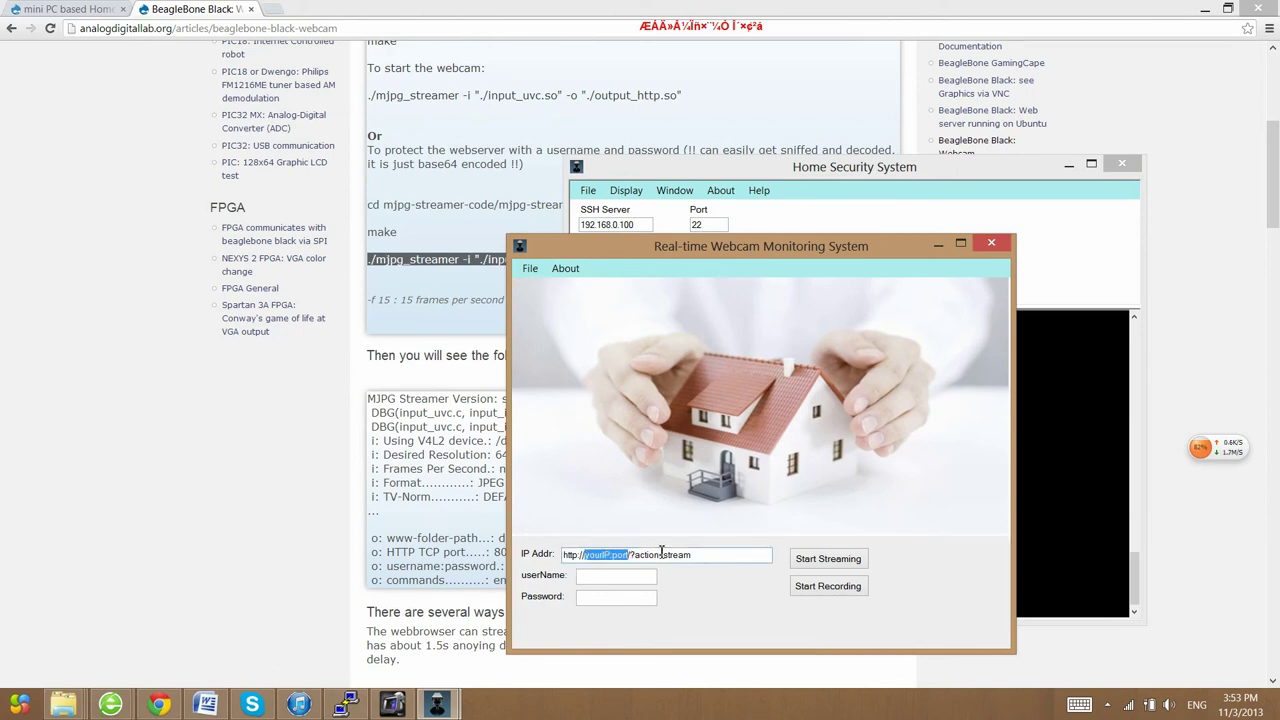
{"action": "type", "text": "192.1"}
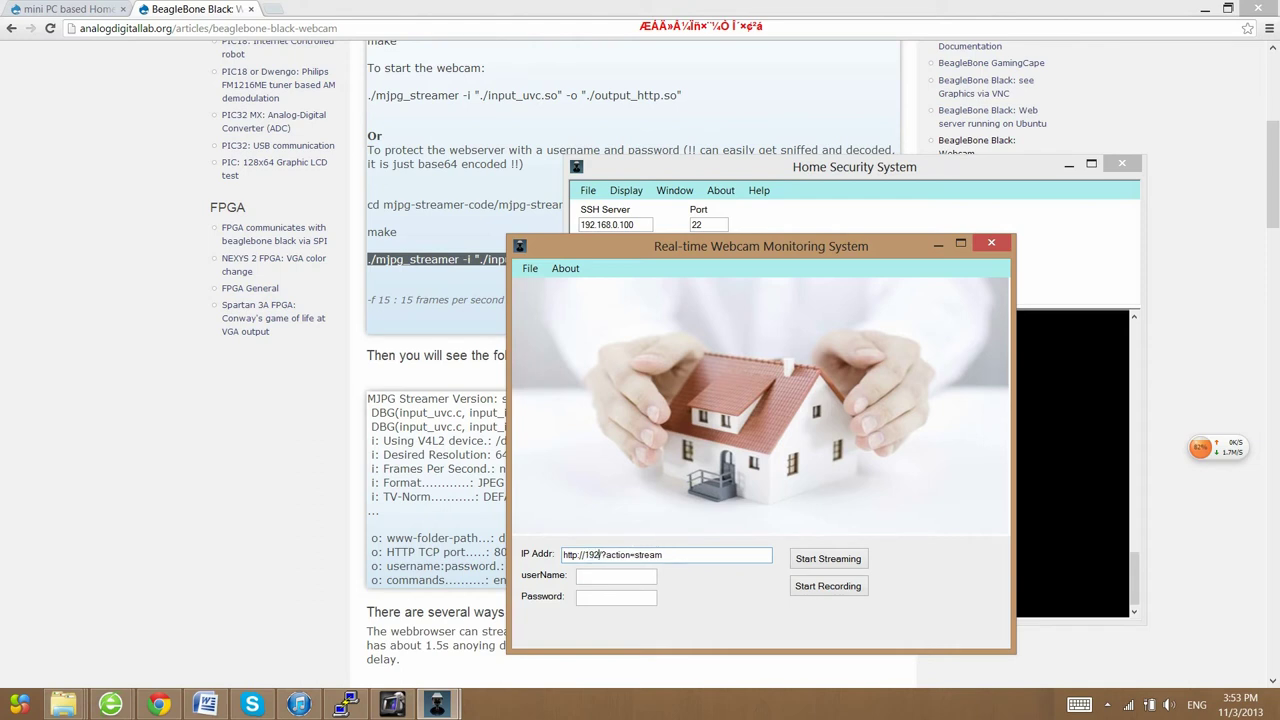
{"action": "type", "text": "68.0"}
{"action": "type", "text": "."}
{"action": "type", "text": "100"}
{"action": "type", "text": "/"}
{"action": "type", "text": "8080"}
{"action": "left_click", "coordinate": [628, 582]}
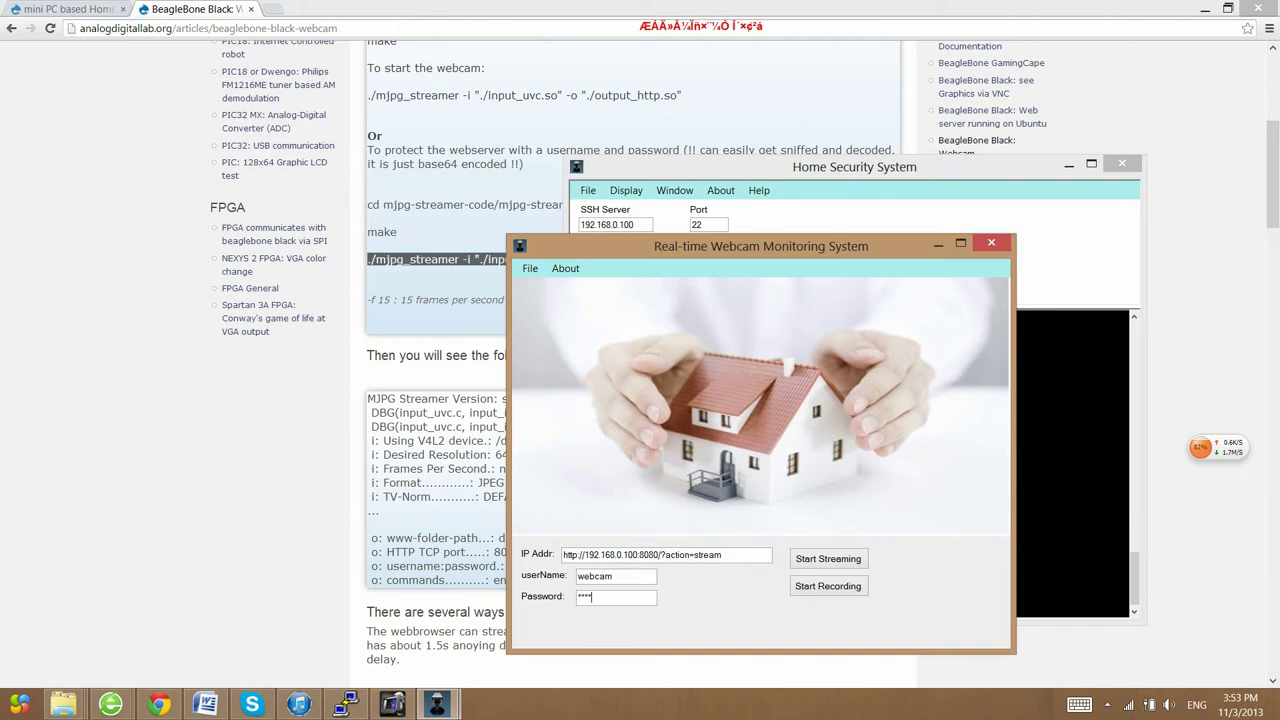
{"action": "left_click", "coordinate": [832, 557]}
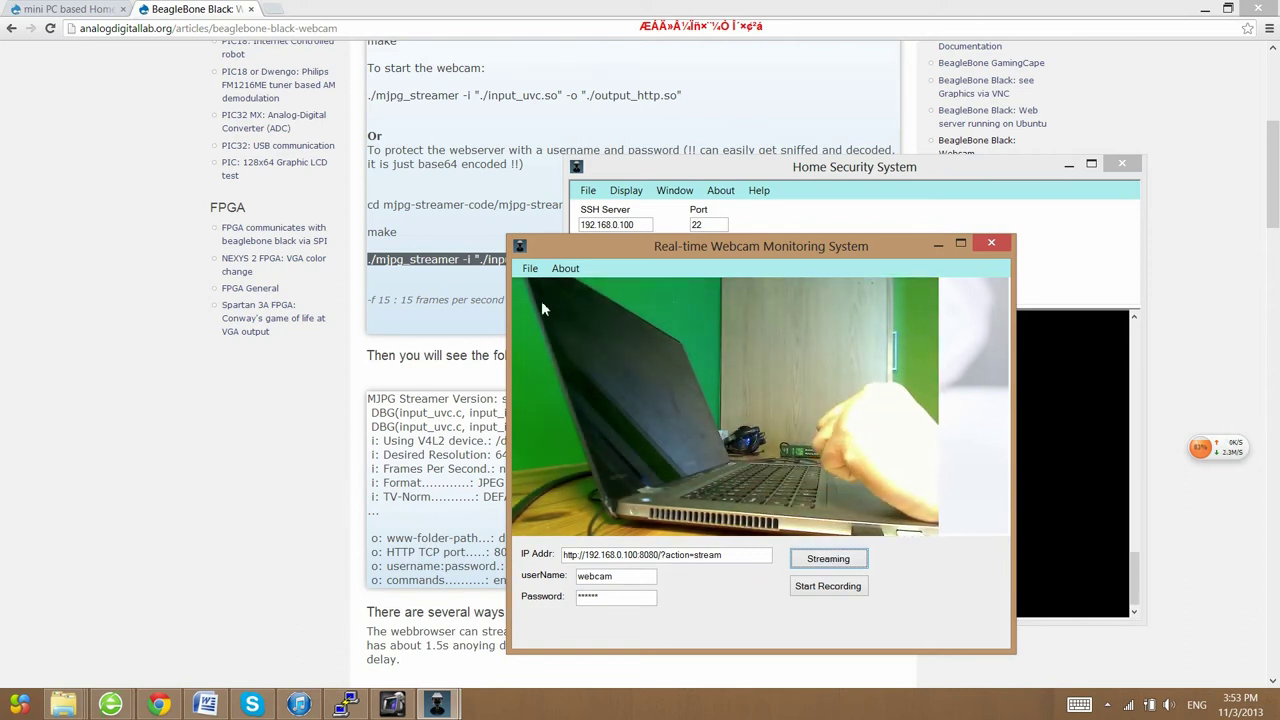
{"action": "left_click", "coordinate": [565, 268]}
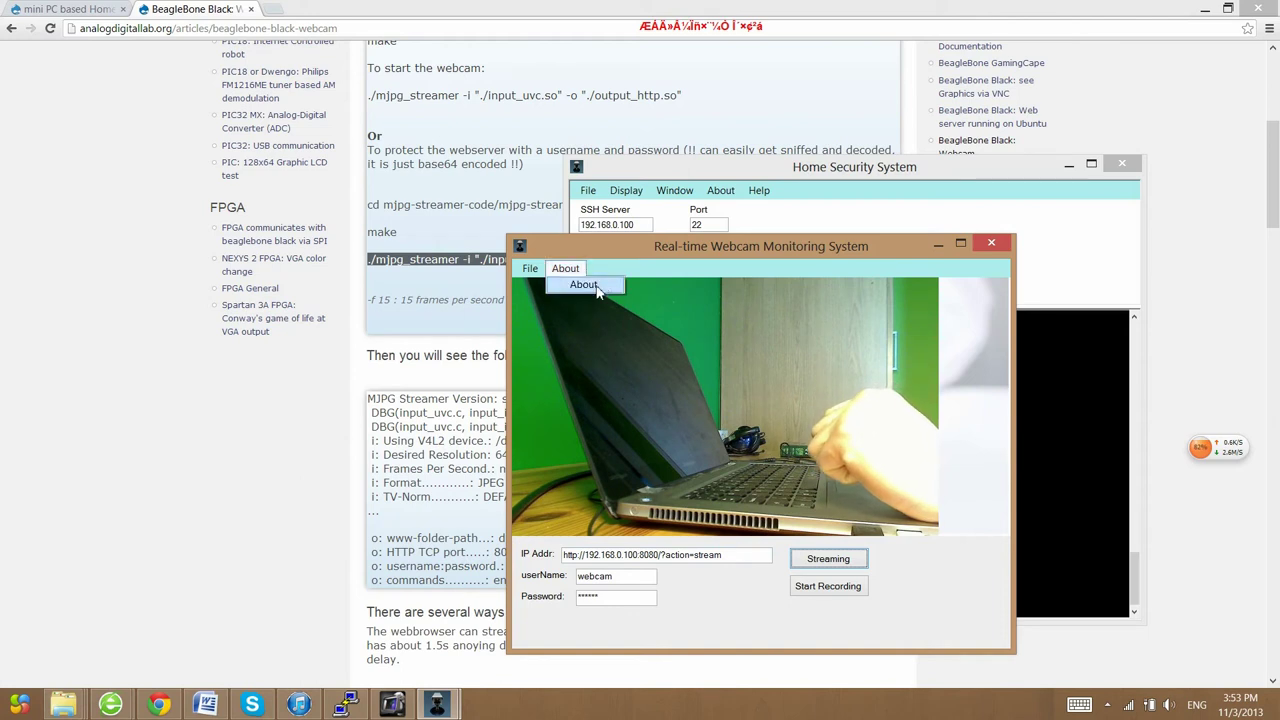
Step: View the About box showing Release 1.0 by ADLab 2013, then close it
{"action": "left_click", "coordinate": [606, 290]}
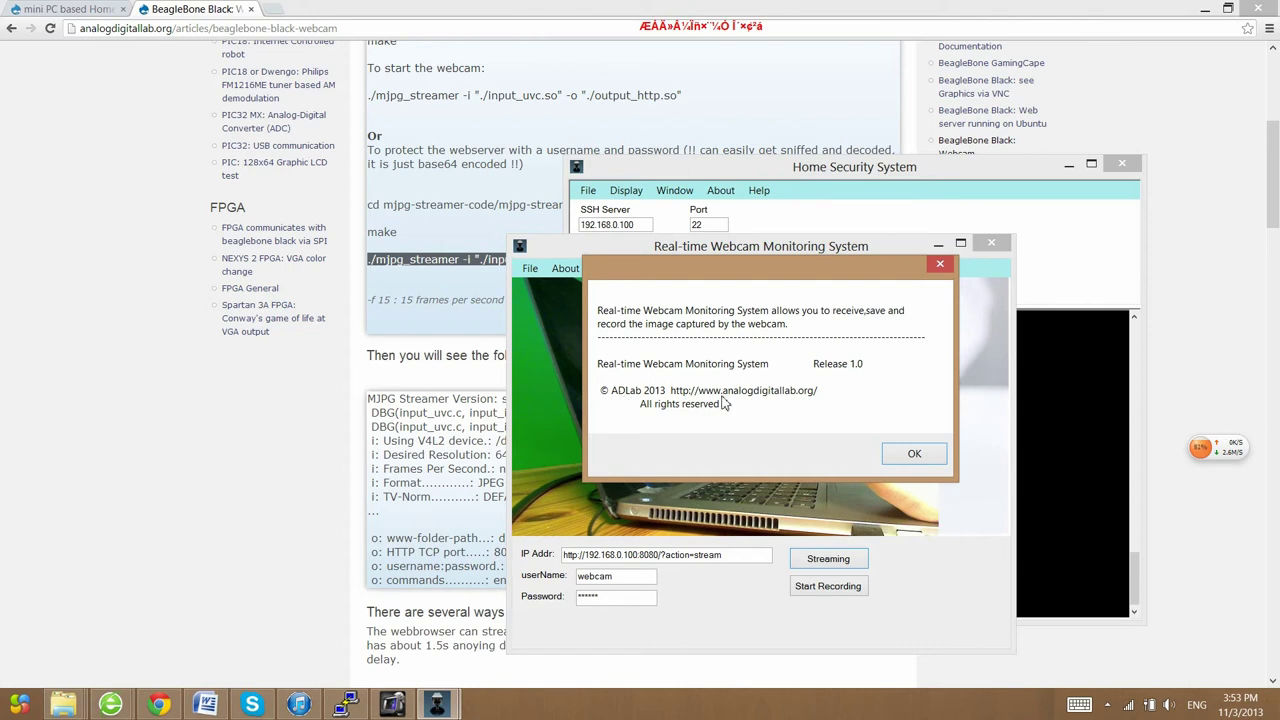
{"action": "left_click", "coordinate": [910, 454]}
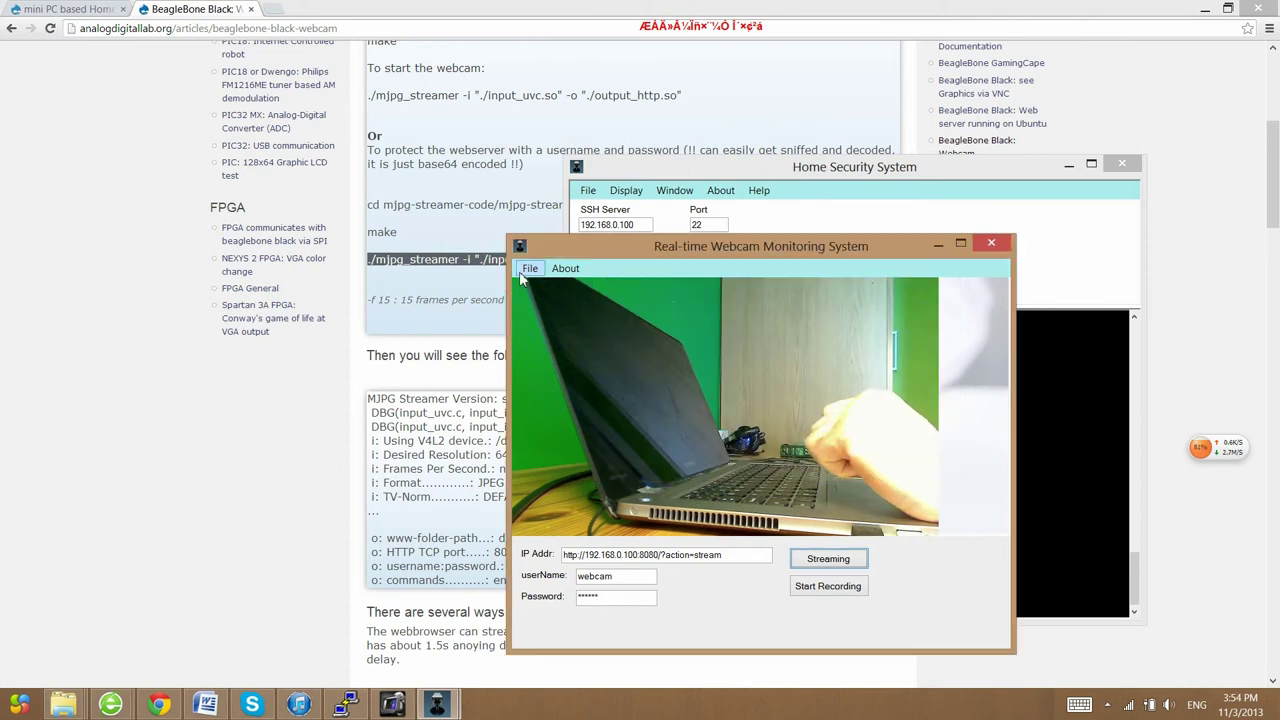
Step: Save the webcam frame as bitmap webcamImage.bmp on the Desktop, overwriting it, then show the desktop
{"action": "left_click", "coordinate": [530, 268]}
{"action": "mouse_move", "coordinate": [560, 285]}
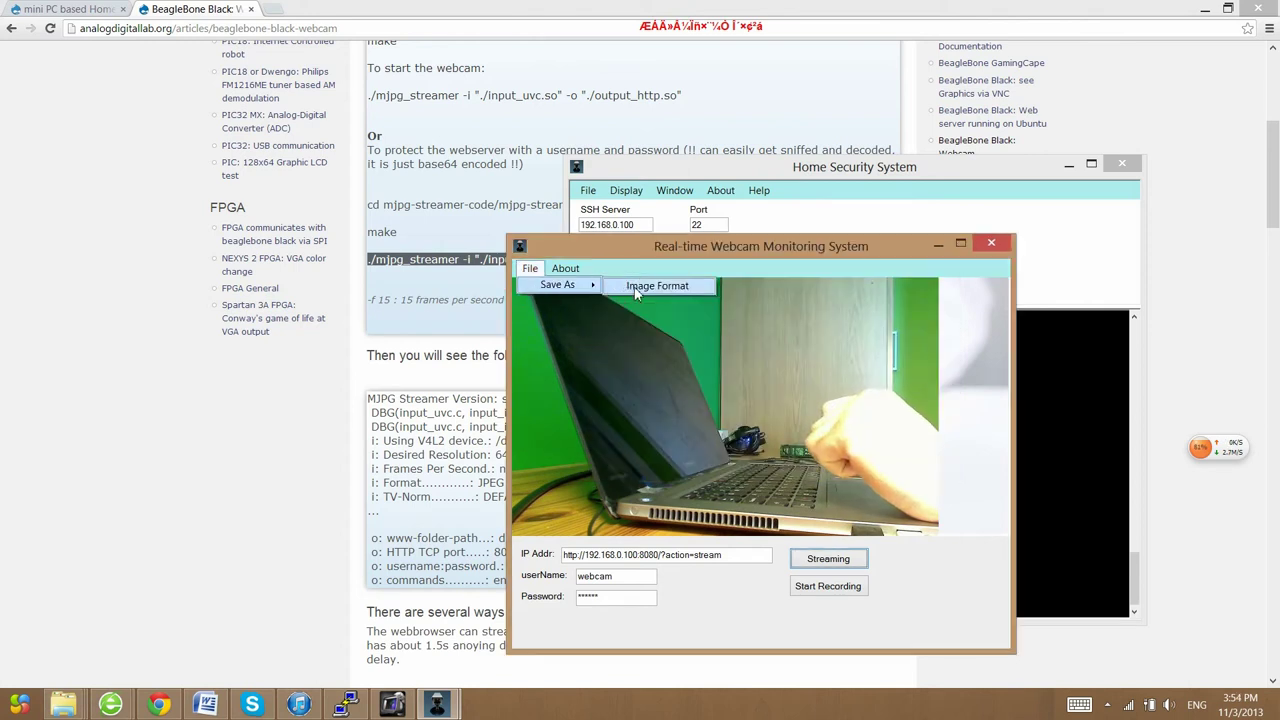
{"action": "left_click", "coordinate": [641, 286]}
{"action": "left_click", "coordinate": [725, 570]}
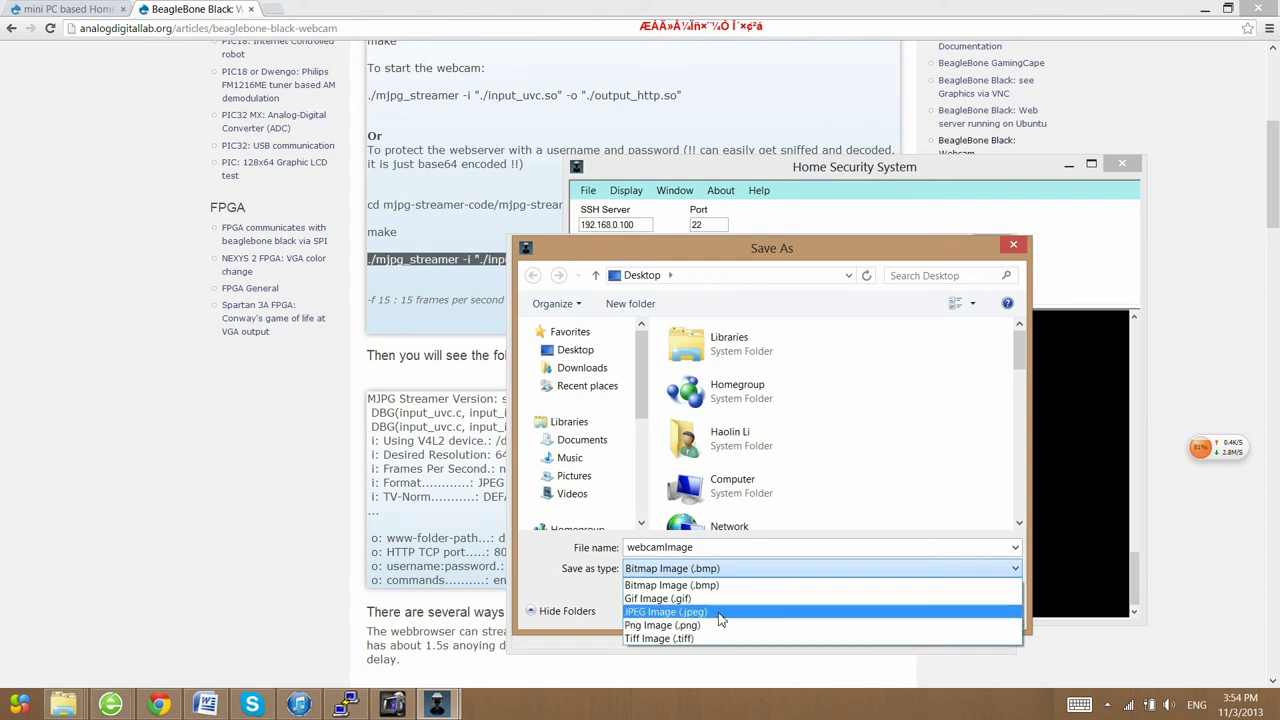
{"action": "left_click", "coordinate": [672, 585]}
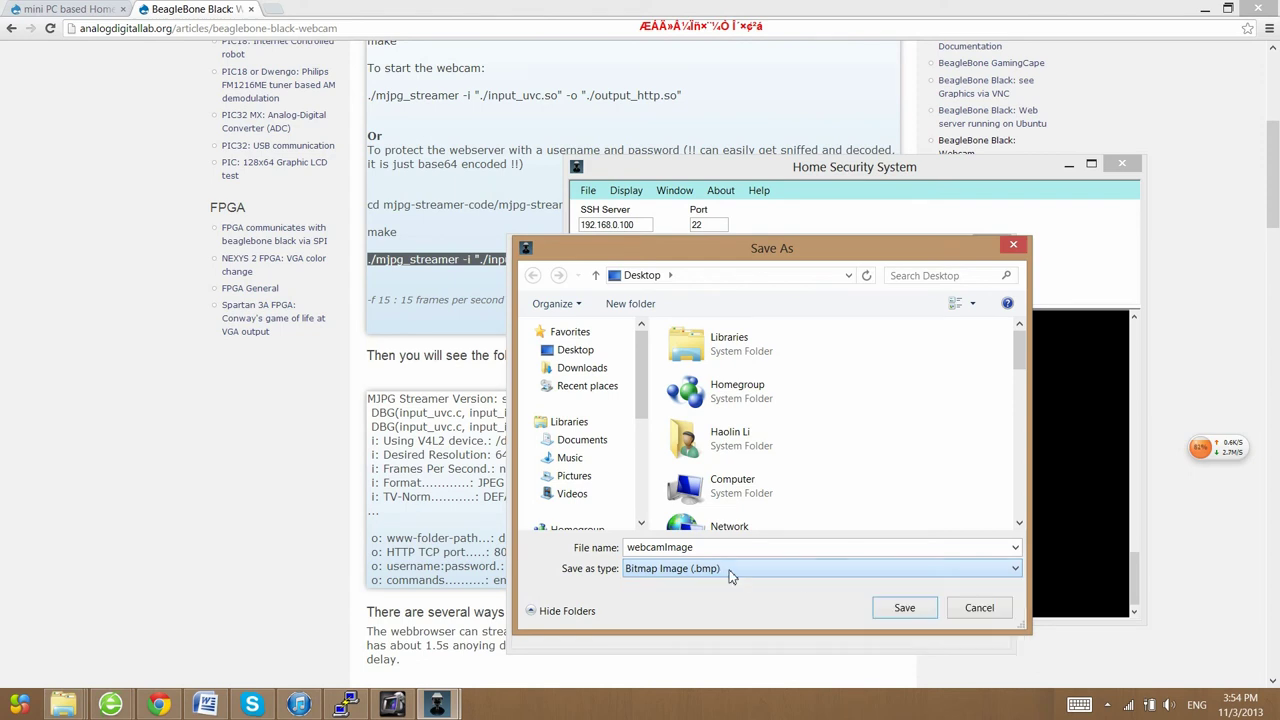
{"action": "left_click", "coordinate": [904, 610]}
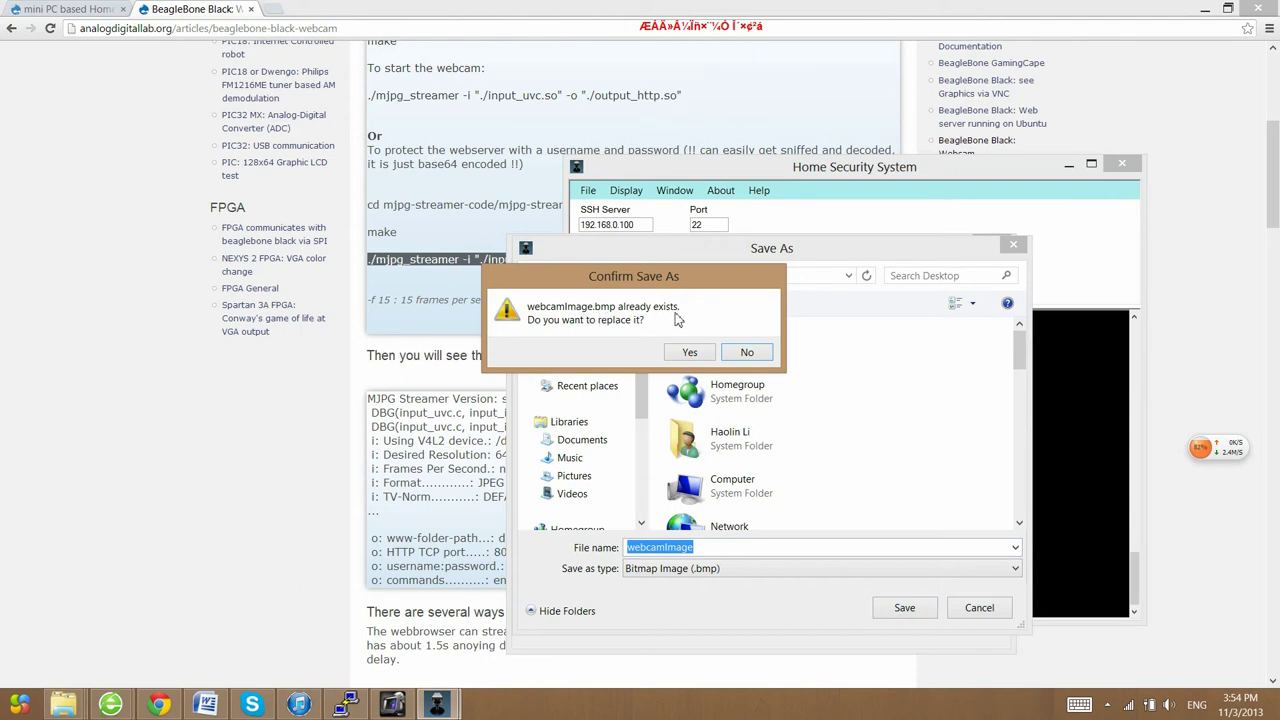
{"action": "left_click", "coordinate": [686, 356]}
{"action": "key", "text": "super+d"}
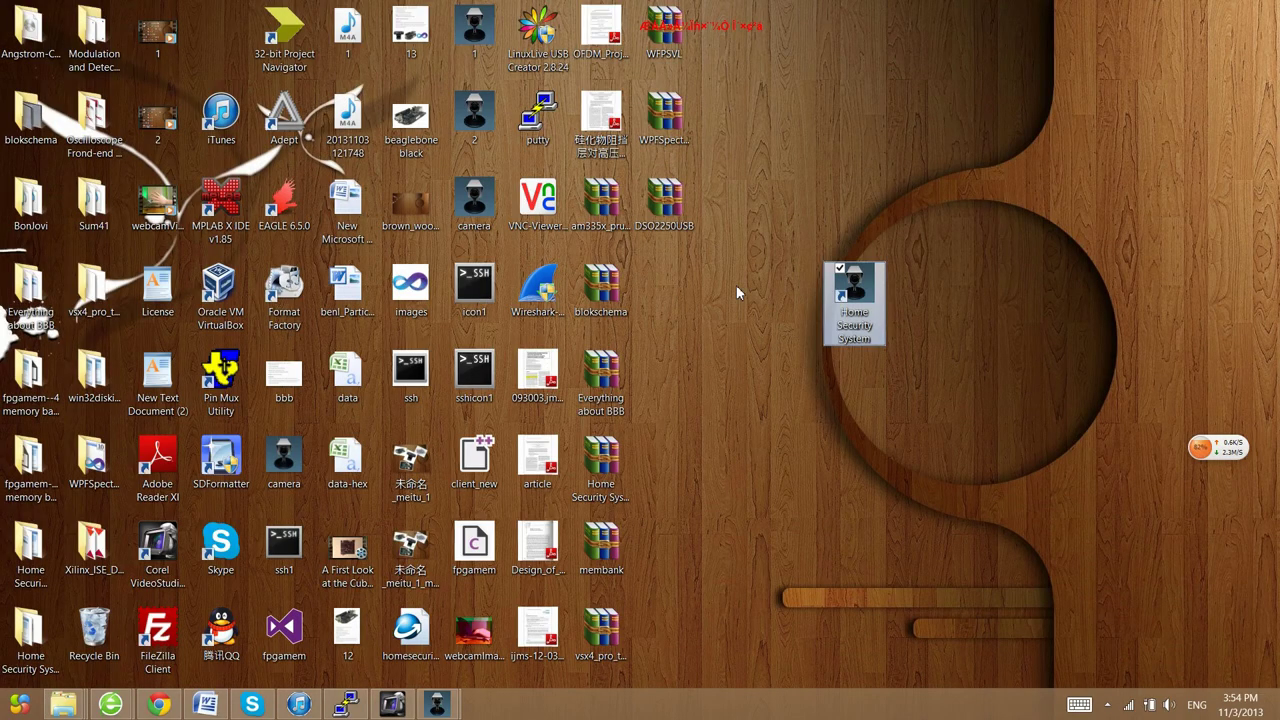
Step: Save the current webcam frame to the Desktop as a JPEG image named 'webcam', then minimize the monitor
{"action": "left_click", "coordinate": [740, 326]}
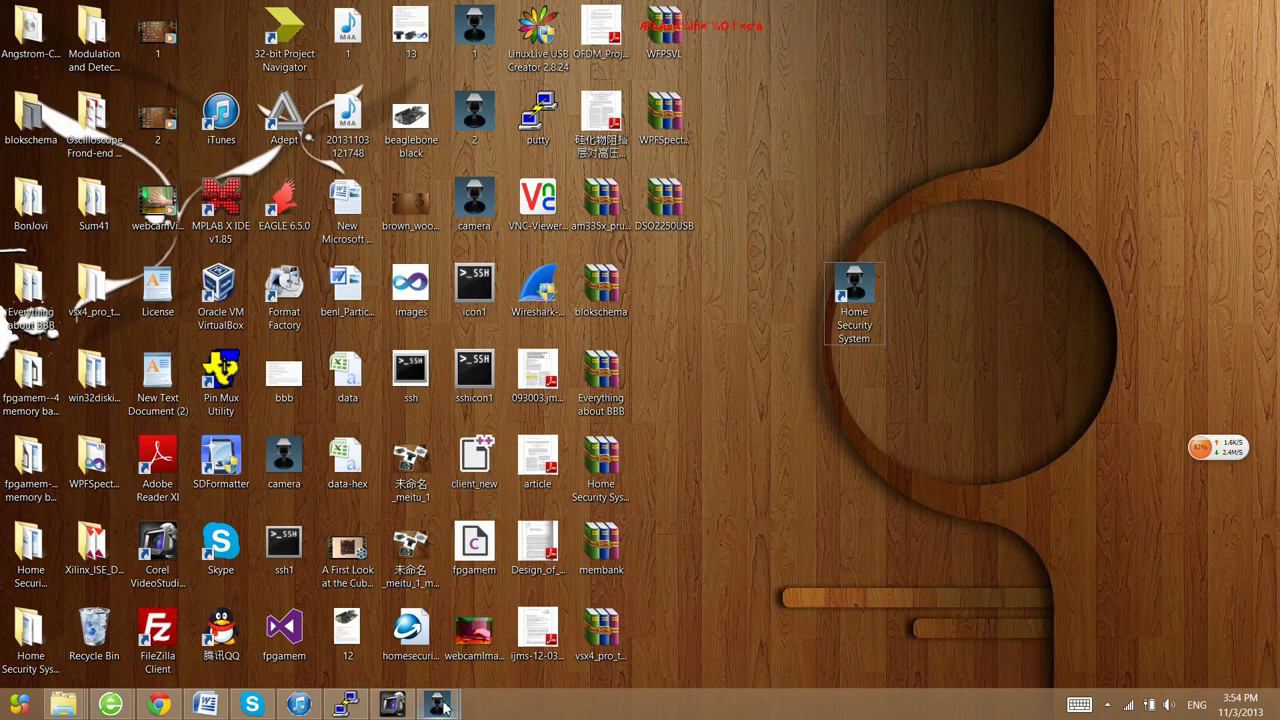
{"action": "mouse_move", "coordinate": [440, 700]}
{"action": "left_click", "coordinate": [526, 610]}
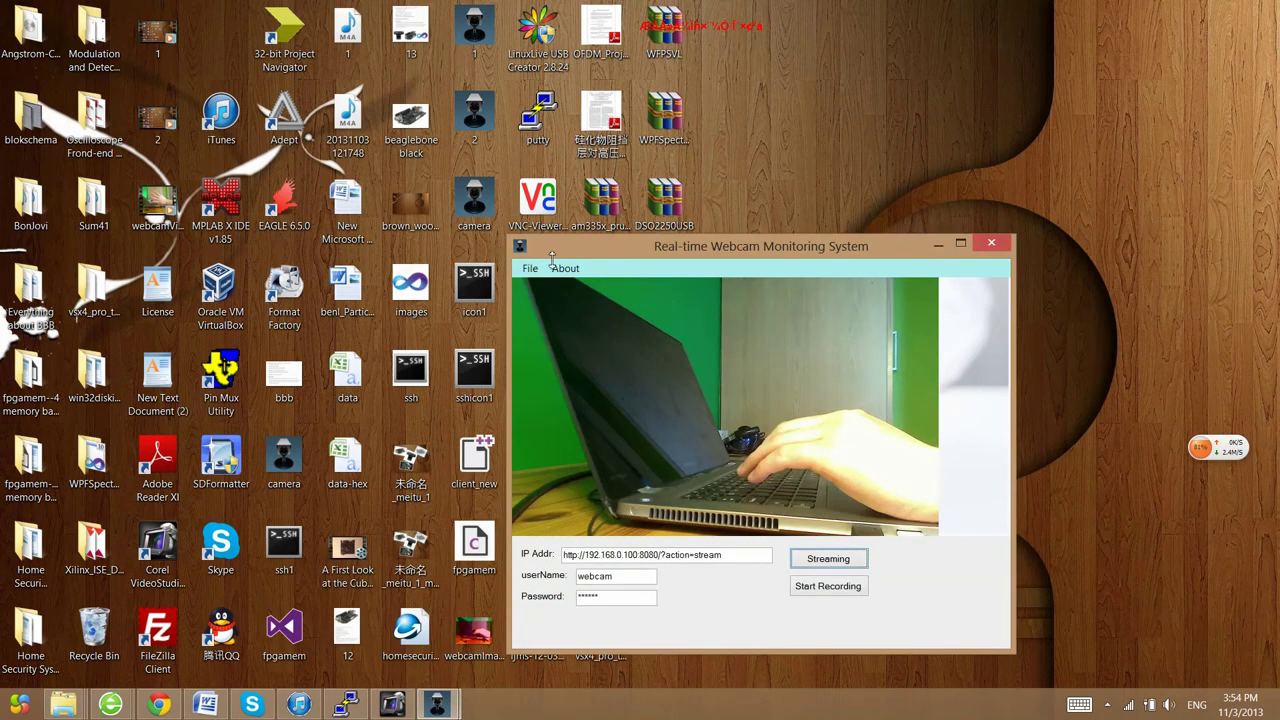
{"action": "left_click", "coordinate": [530, 268]}
{"action": "mouse_move", "coordinate": [557, 287]}
{"action": "left_click", "coordinate": [640, 287]}
{"action": "left_click", "coordinate": [716, 568]}
{"action": "left_click", "coordinate": [712, 597]}
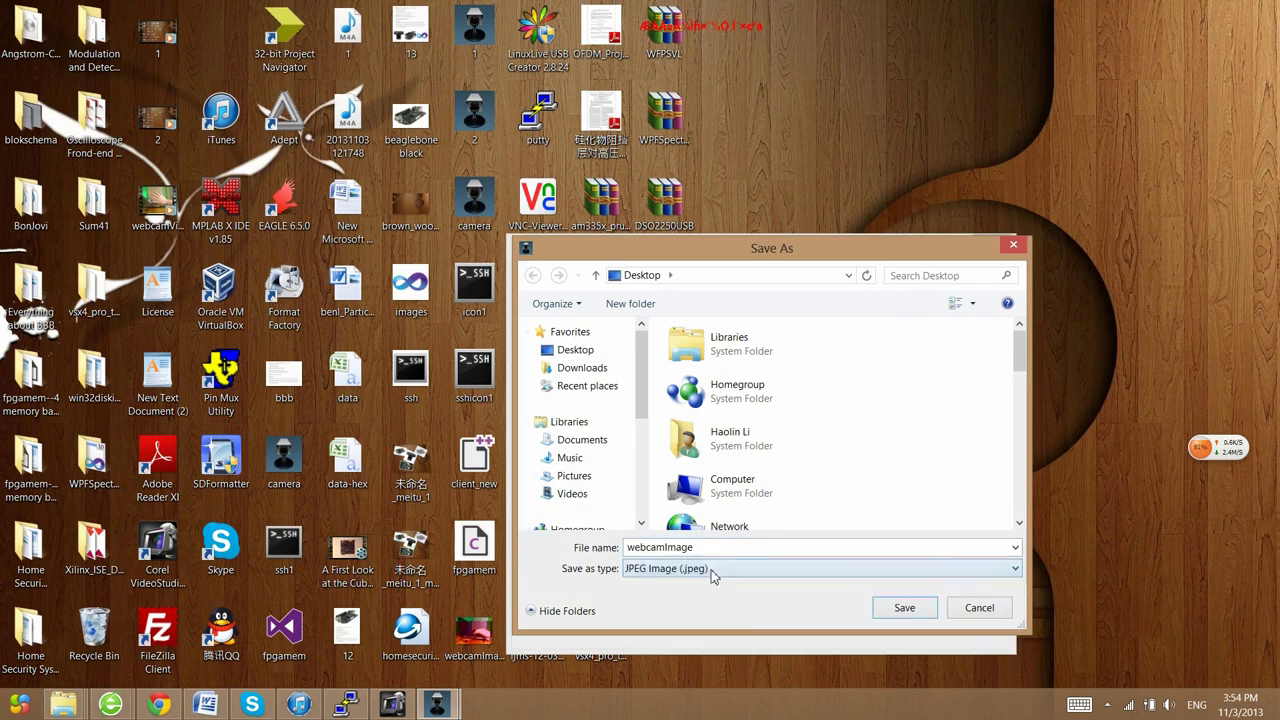
{"action": "type", "text": "1"}
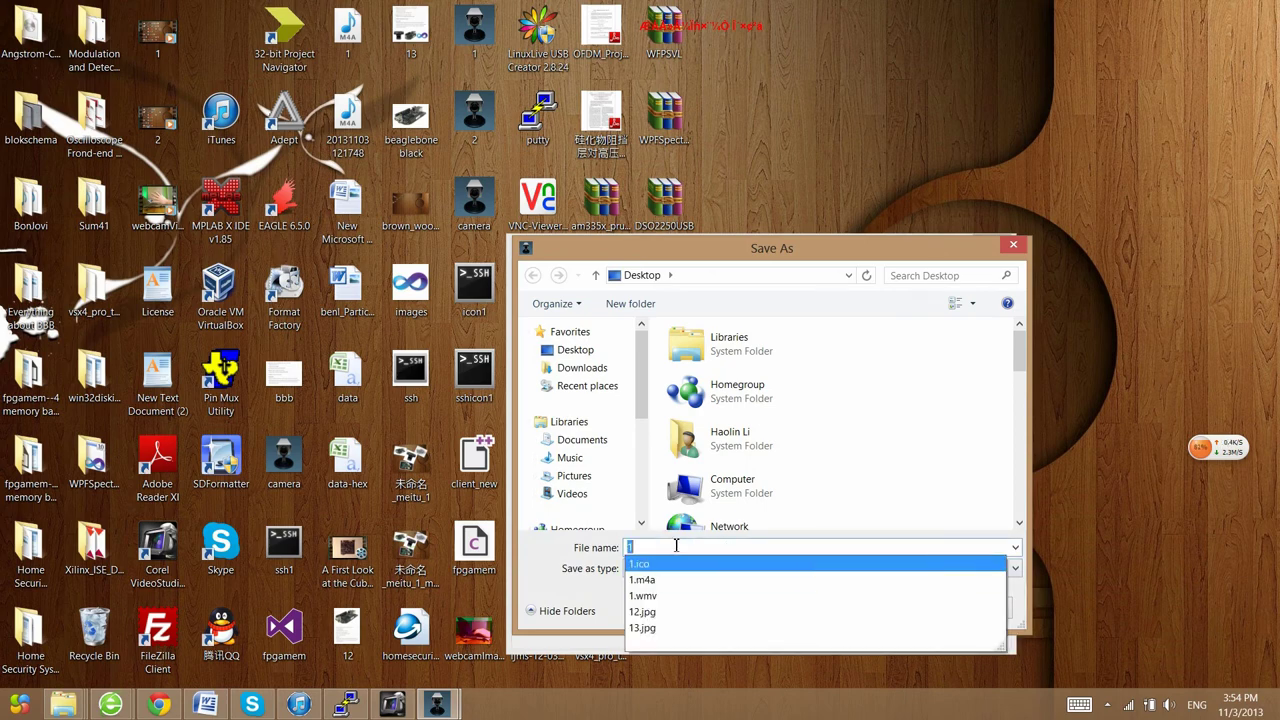
{"action": "type", "text": "webcam"}
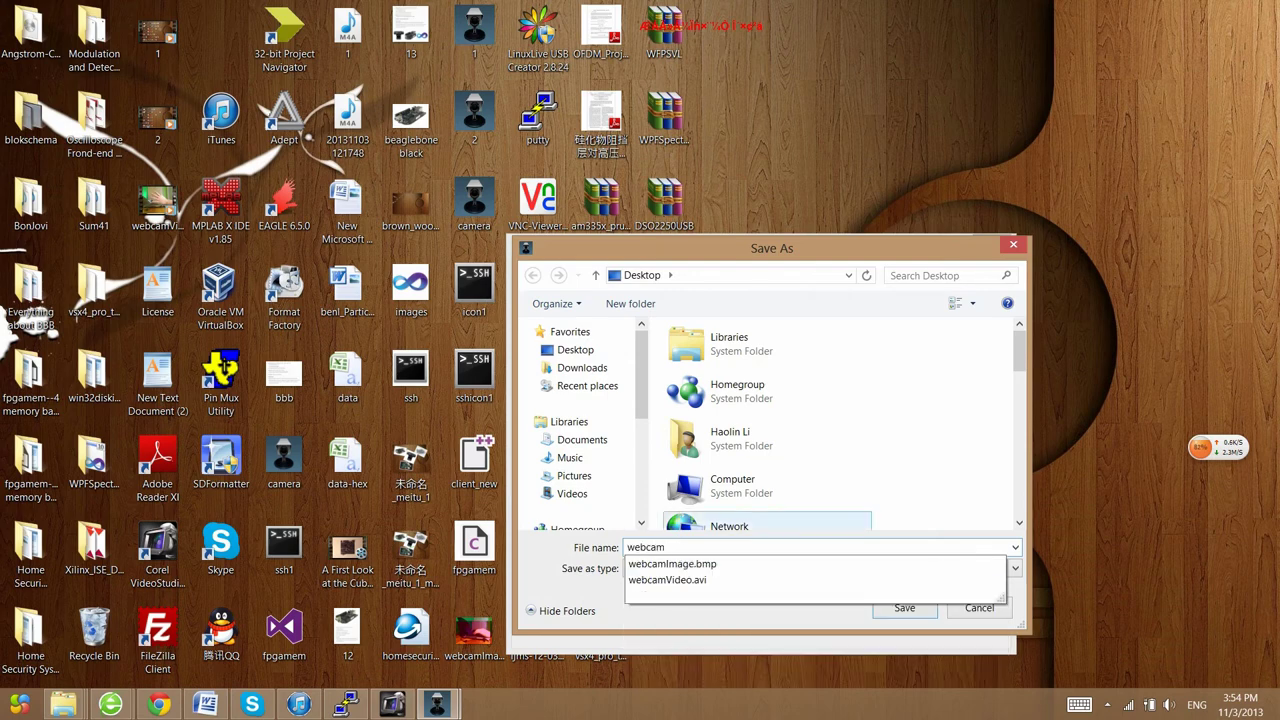
{"action": "key", "text": "Escape"}
{"action": "left_click", "coordinate": [904, 608]}
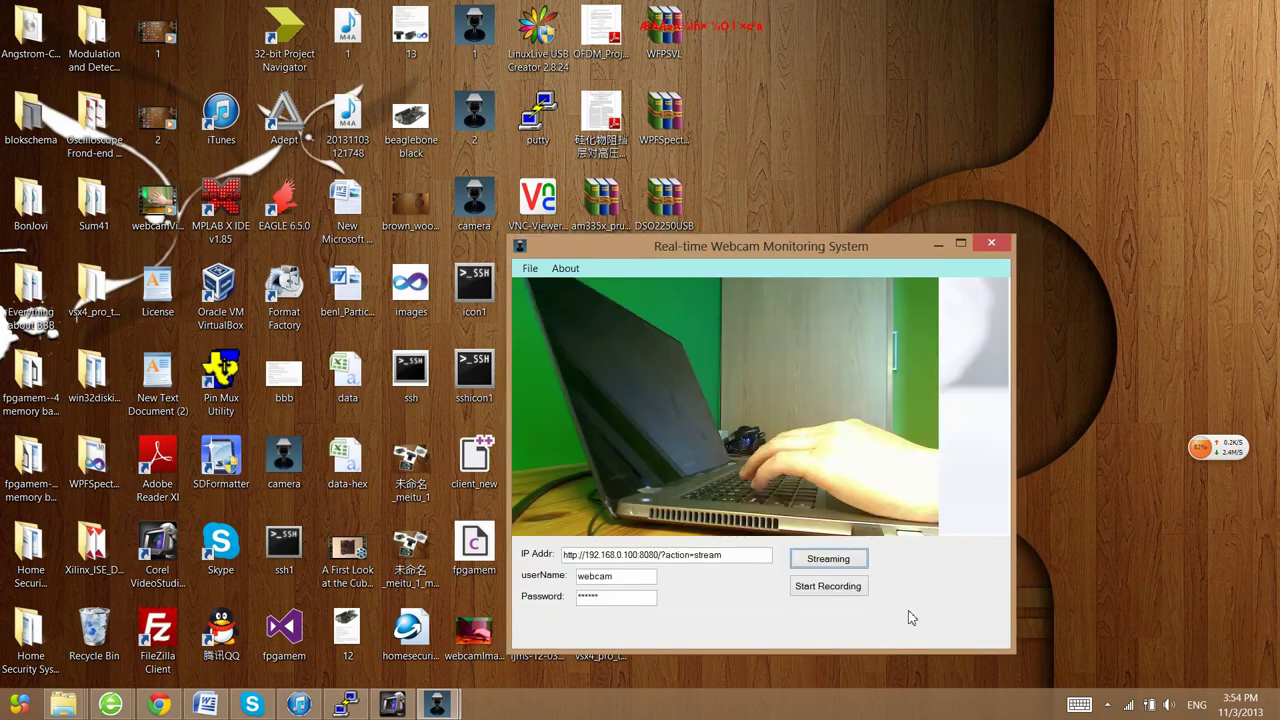
{"action": "left_click", "coordinate": [1276, 705]}
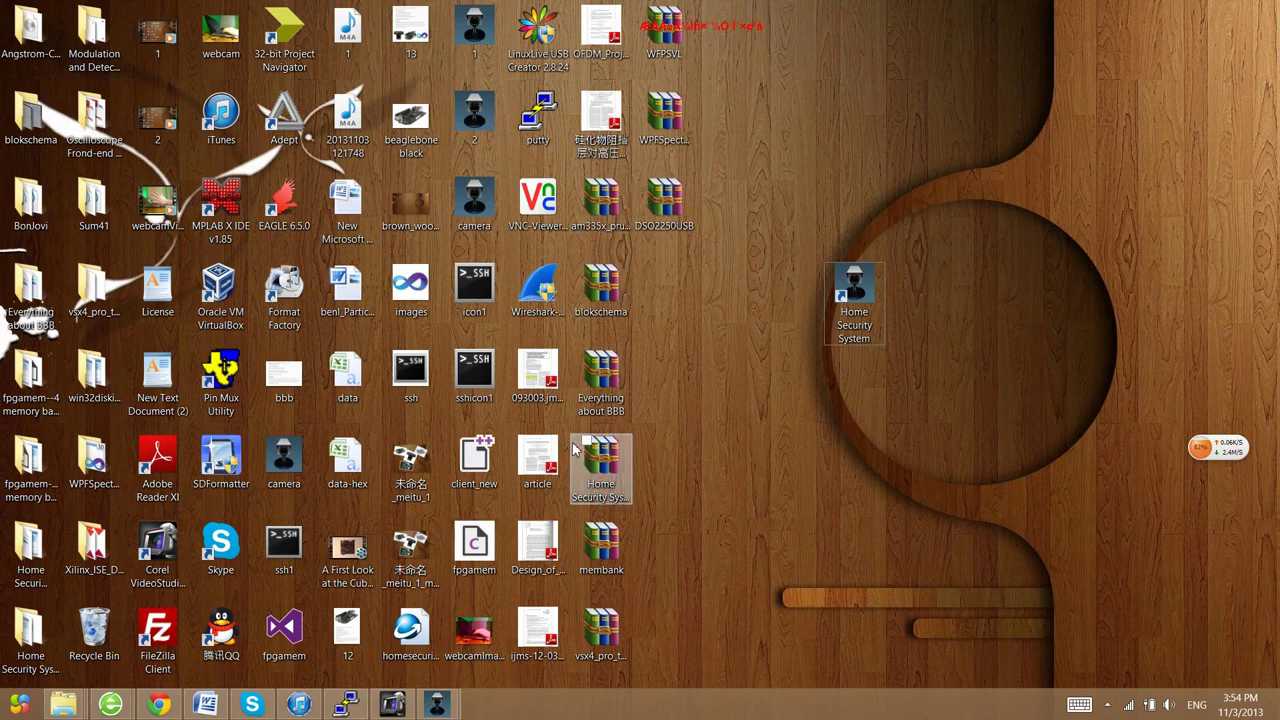
{"action": "left_click", "coordinate": [474, 635]}
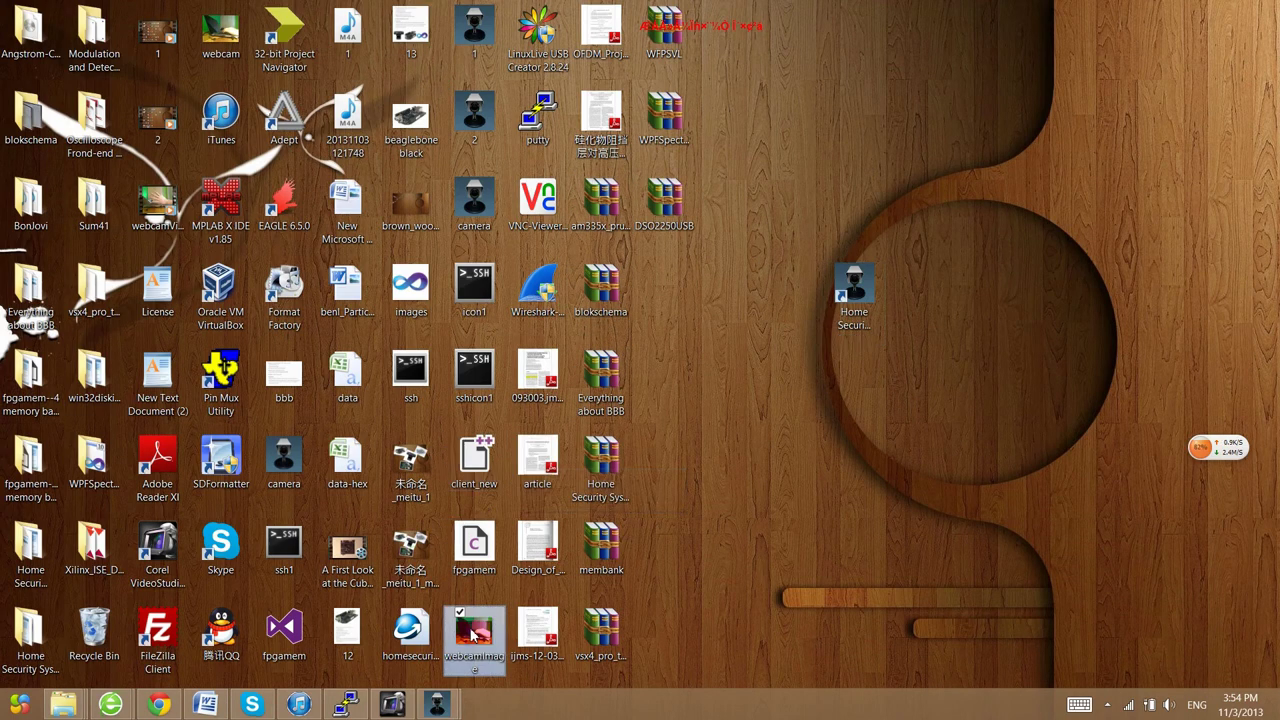
{"action": "left_click", "coordinate": [284, 376]}
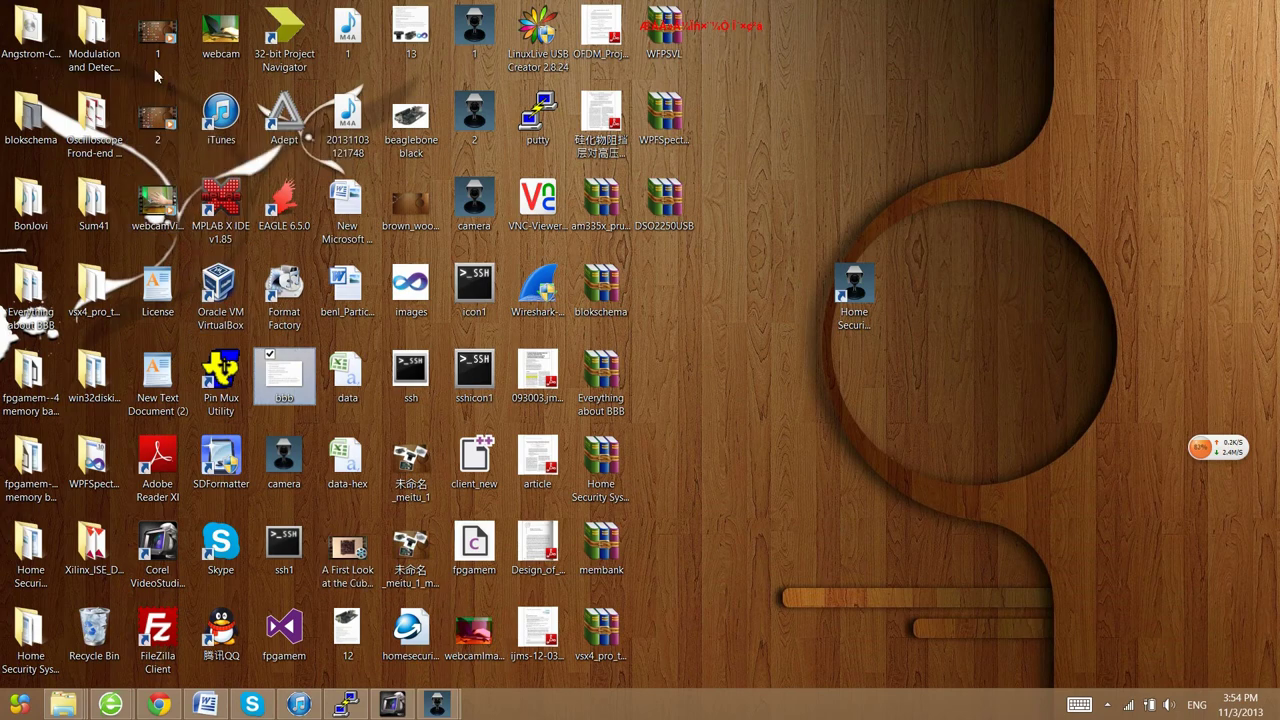
{"action": "left_click", "coordinate": [228, 36]}
{"action": "double_click", "coordinate": [228, 36]}
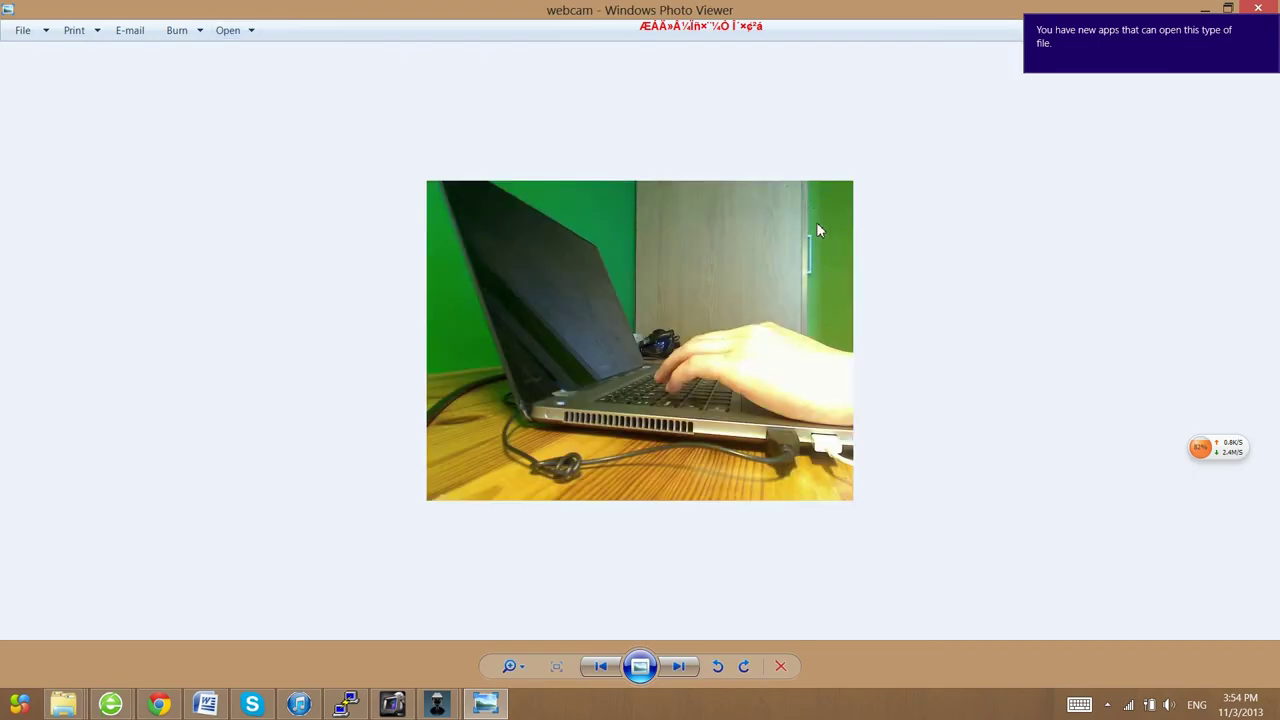
{"action": "double_click", "coordinate": [855, 8]}
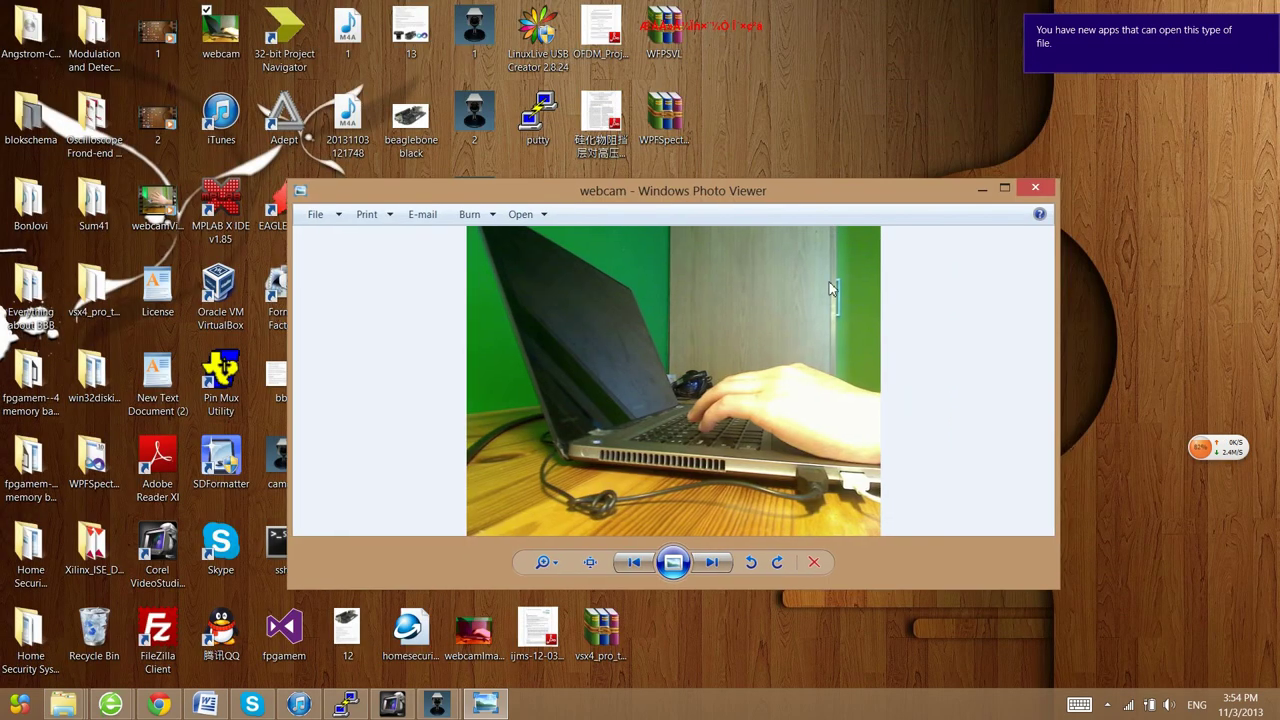
{"action": "left_click", "coordinate": [1035, 195]}
Step: Record a short webcam clip into the AVI file 'video' on the Desktop, stop it, and show the desktop
{"action": "mouse_move", "coordinate": [437, 705]}
{"action": "left_click", "coordinate": [527, 640]}
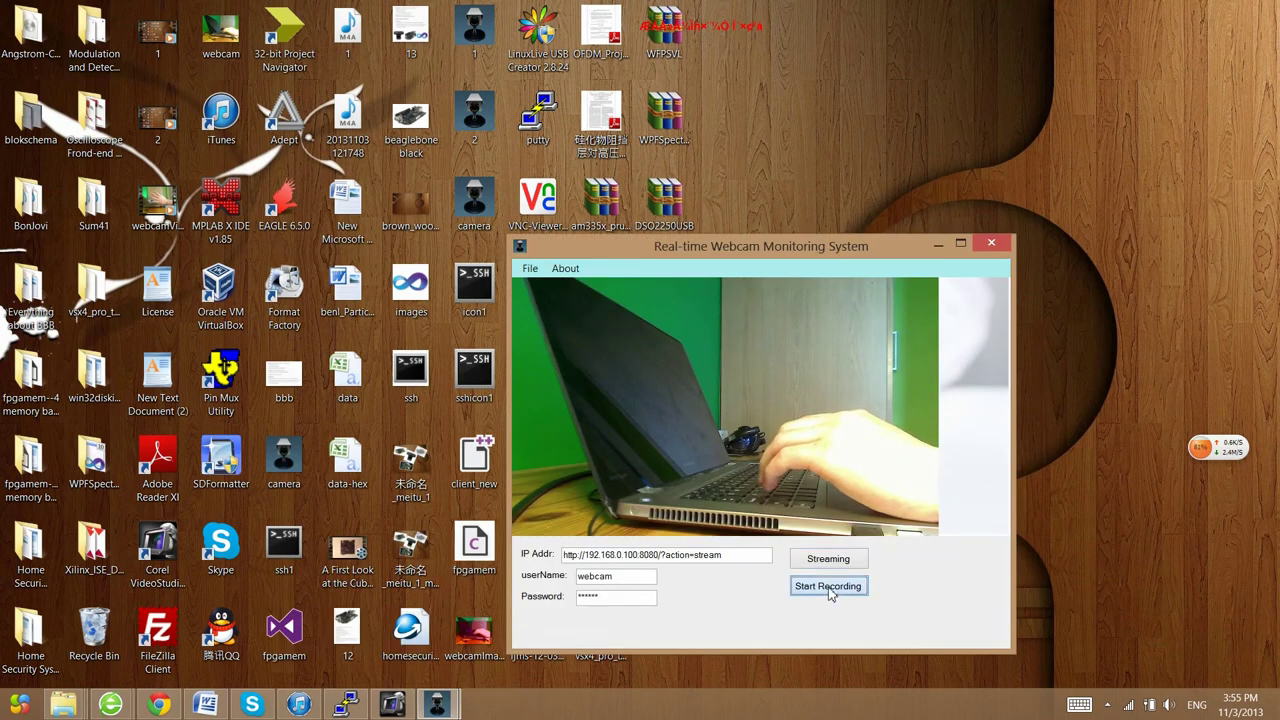
{"action": "left_click", "coordinate": [829, 590]}
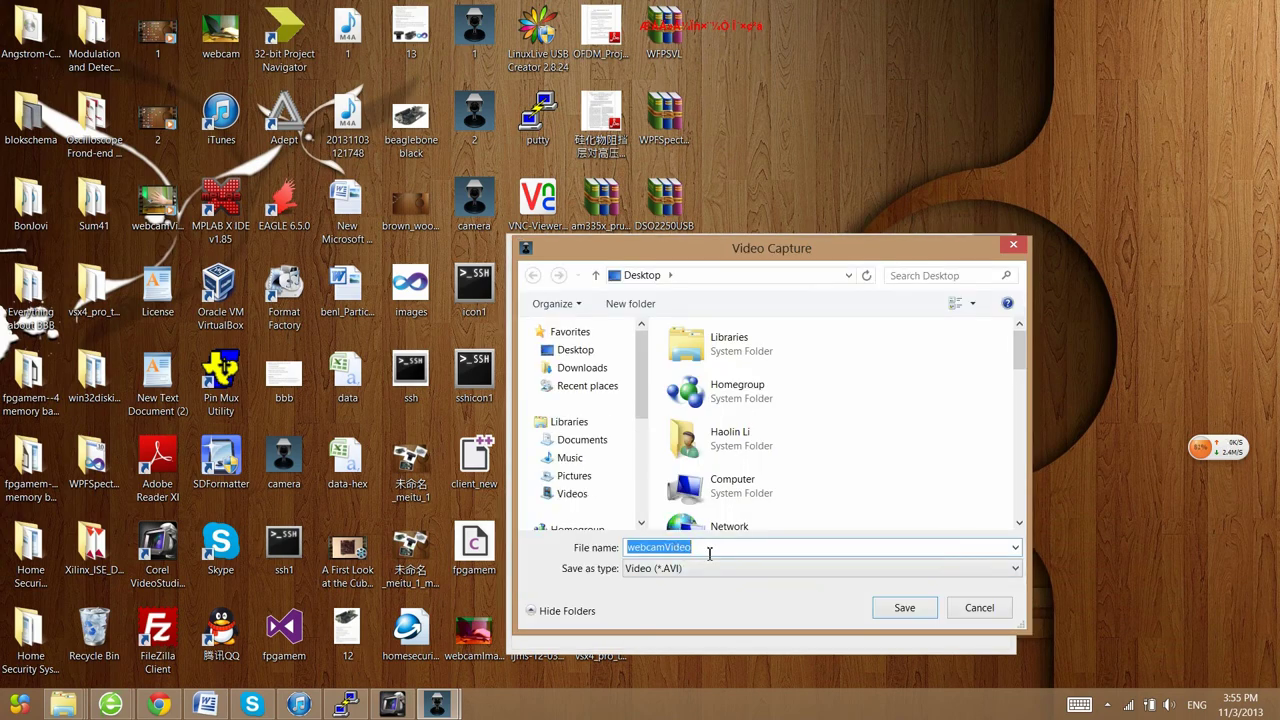
{"action": "type", "text": "vi"}
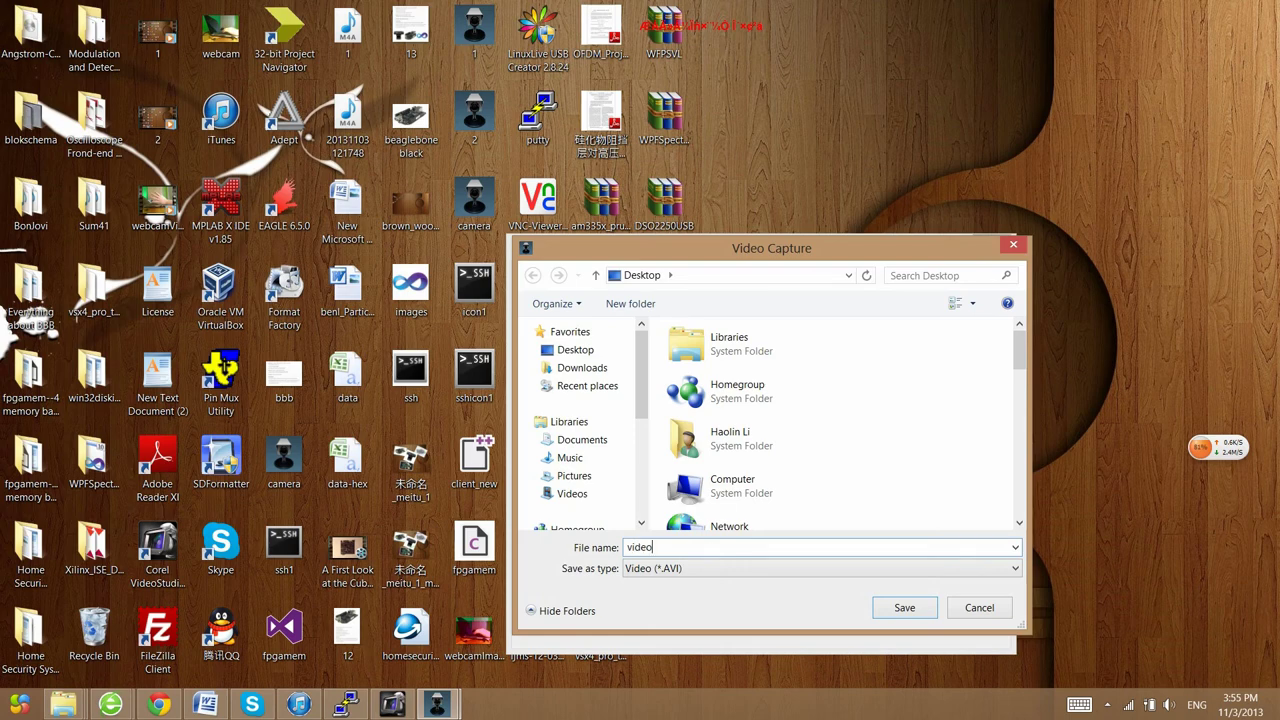
{"action": "left_click", "coordinate": [904, 608]}
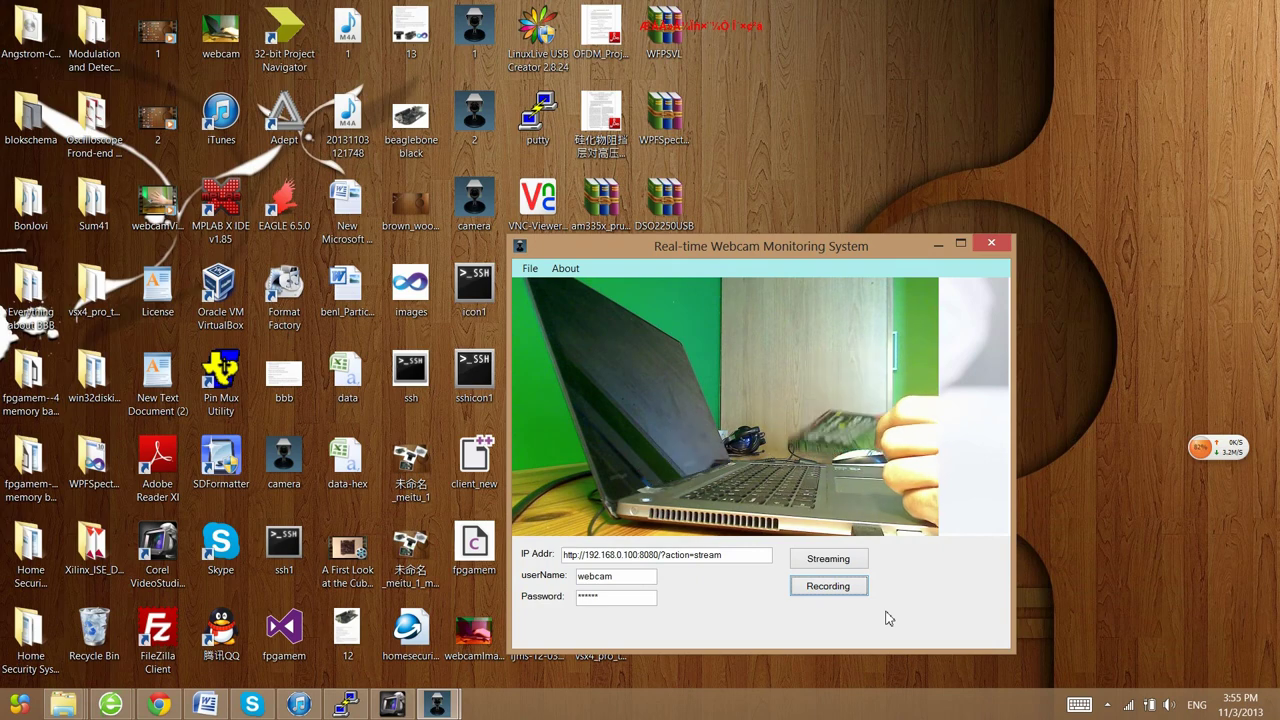
{"action": "left_click", "coordinate": [855, 592]}
{"action": "key", "text": "super+d"}
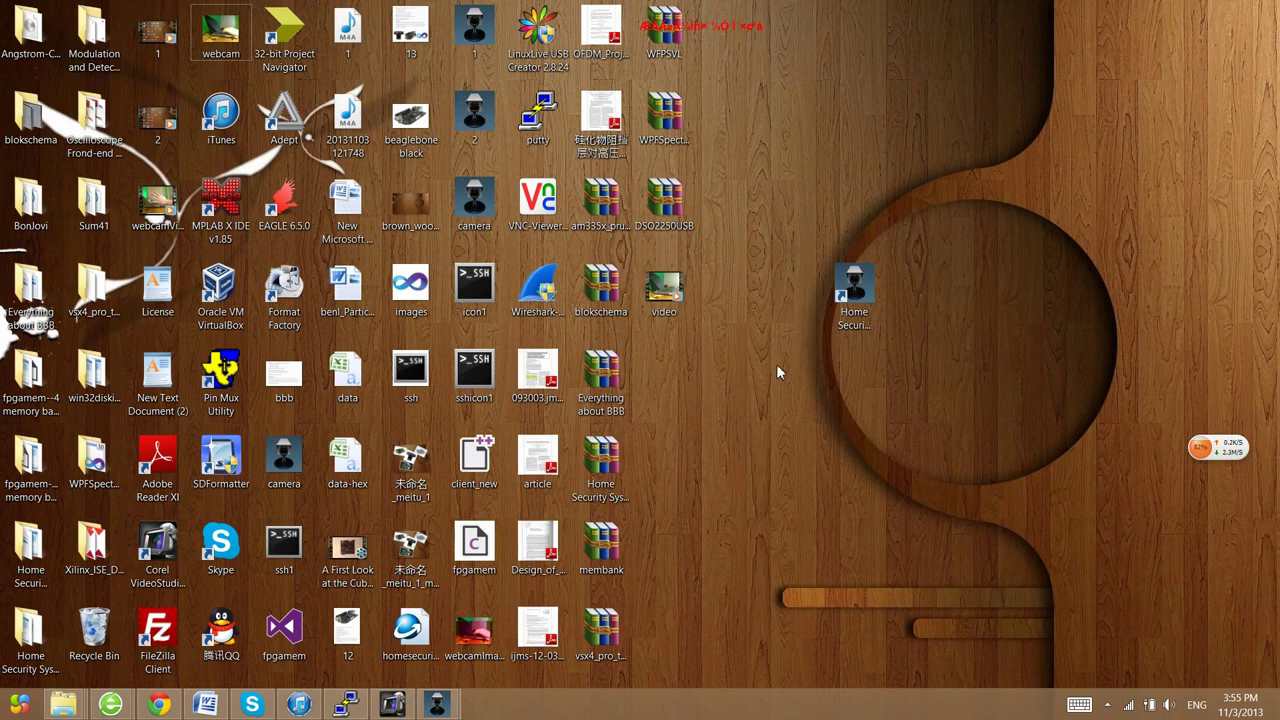
Step: Play the recorded 'video' clip centred on screen, pause it at 00:03, and bring Home Security System forward
{"action": "double_click", "coordinate": [688, 316]}
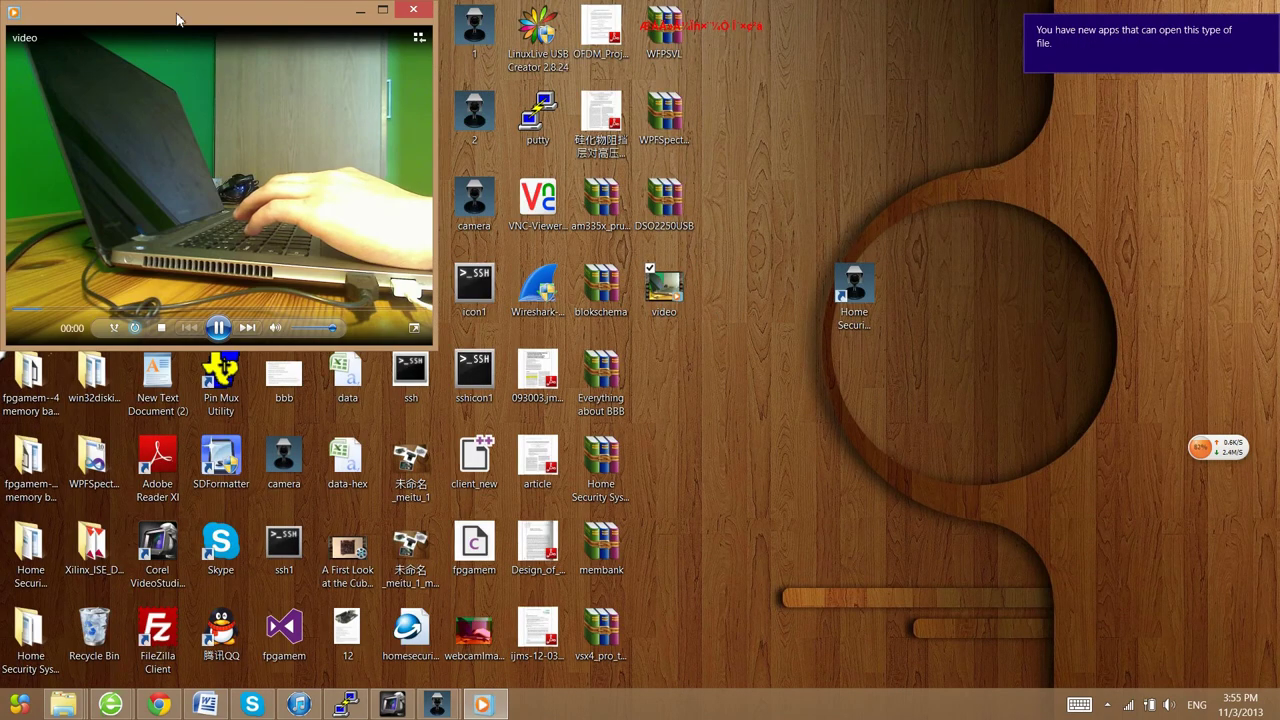
{"action": "left_click_drag", "start_coordinate": [210, 30], "coordinate": [586, 116]}
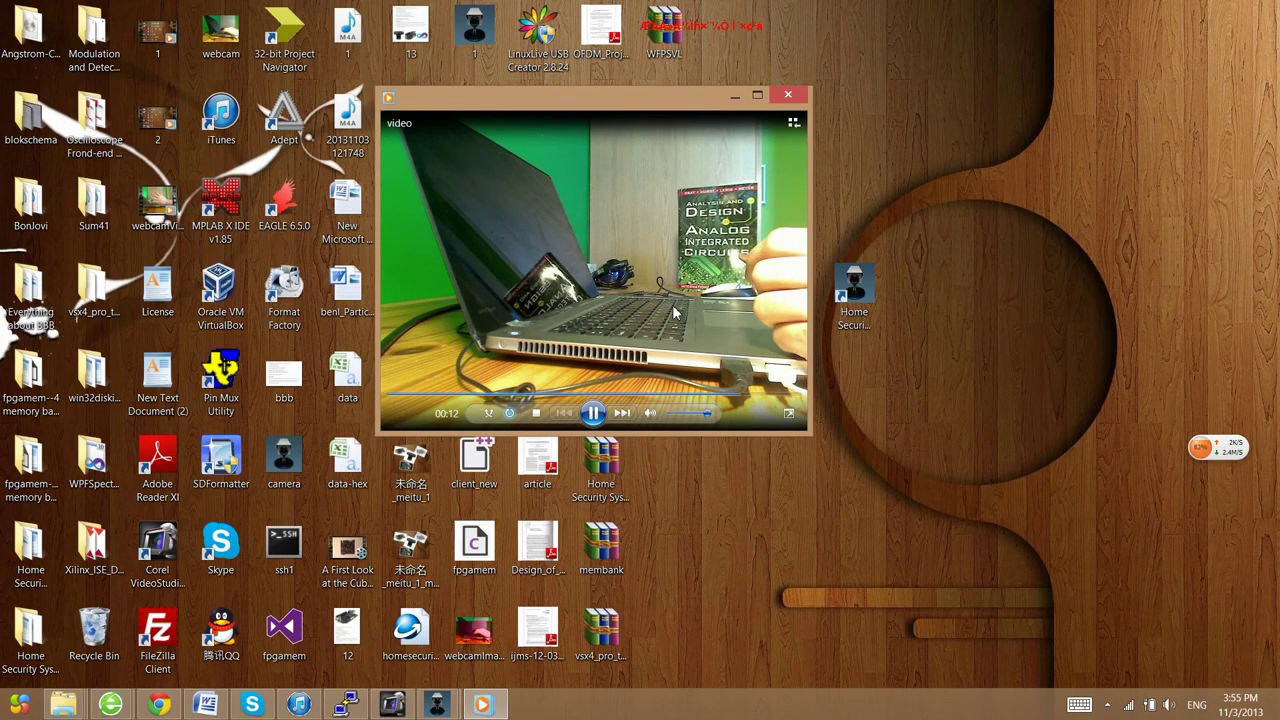
{"action": "mouse_move", "coordinate": [666, 322]}
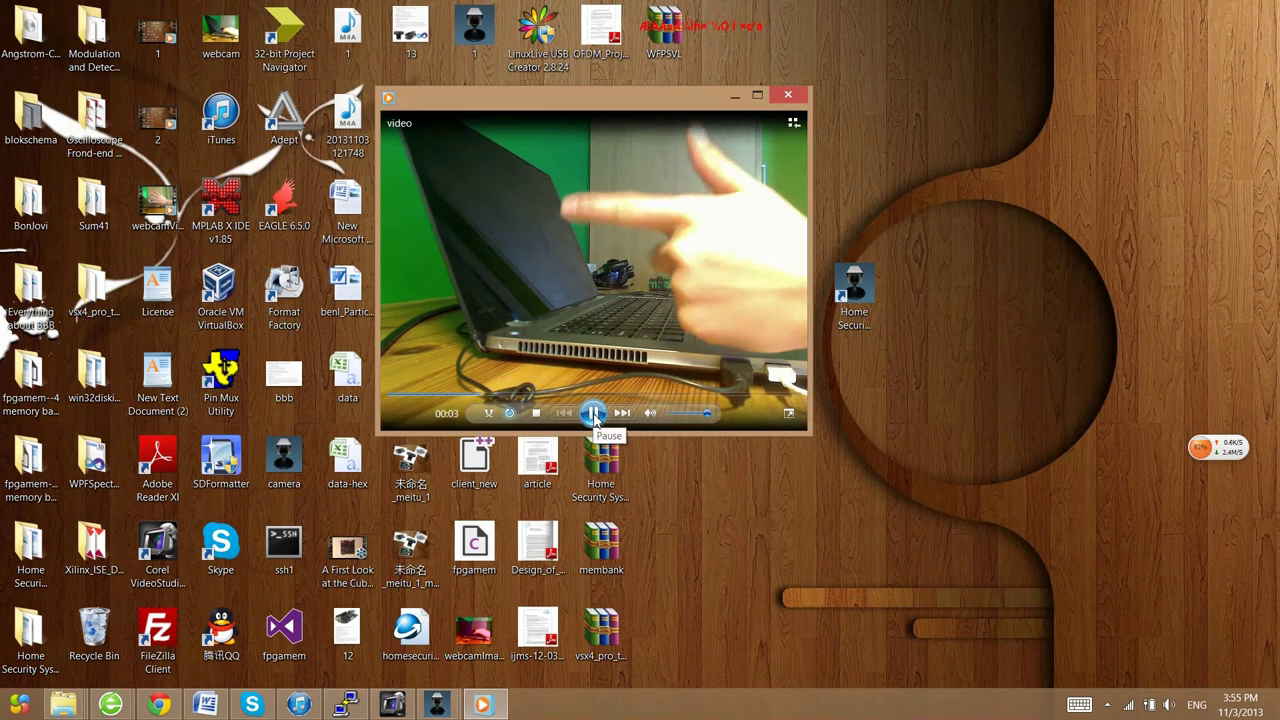
{"action": "left_click", "coordinate": [594, 416]}
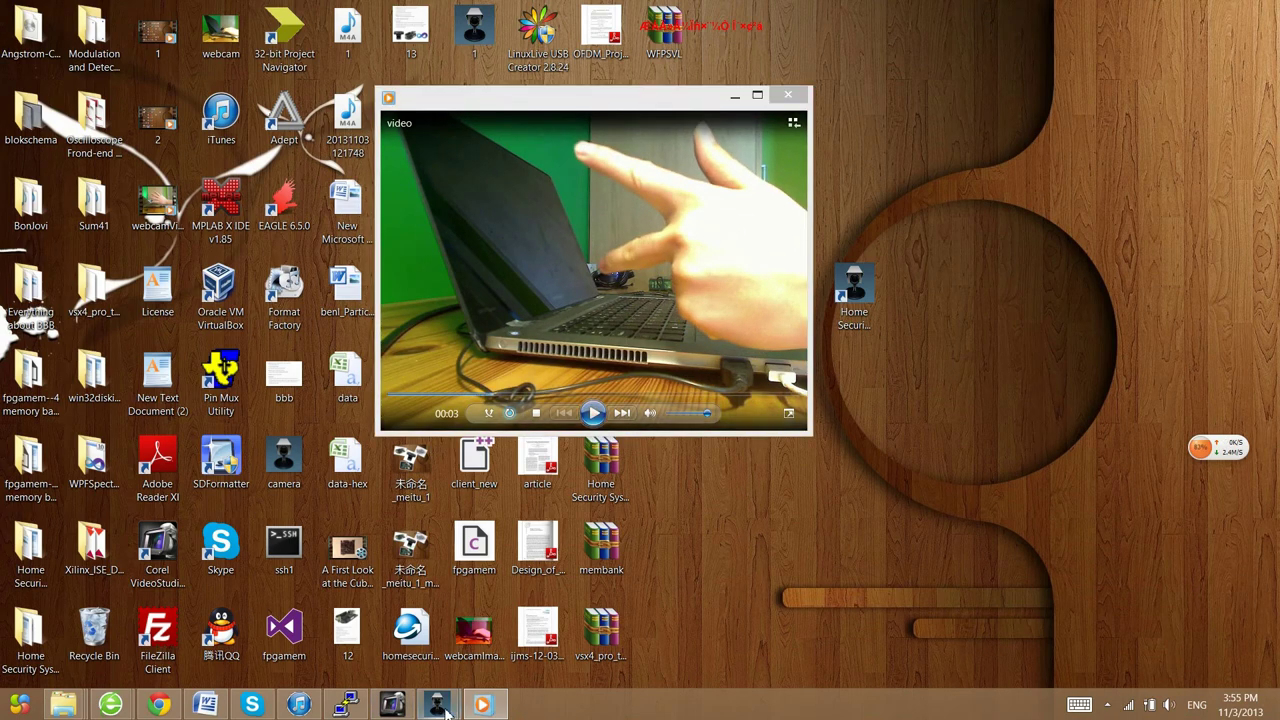
{"action": "mouse_move", "coordinate": [430, 708]}
{"action": "left_click", "coordinate": [345, 625]}
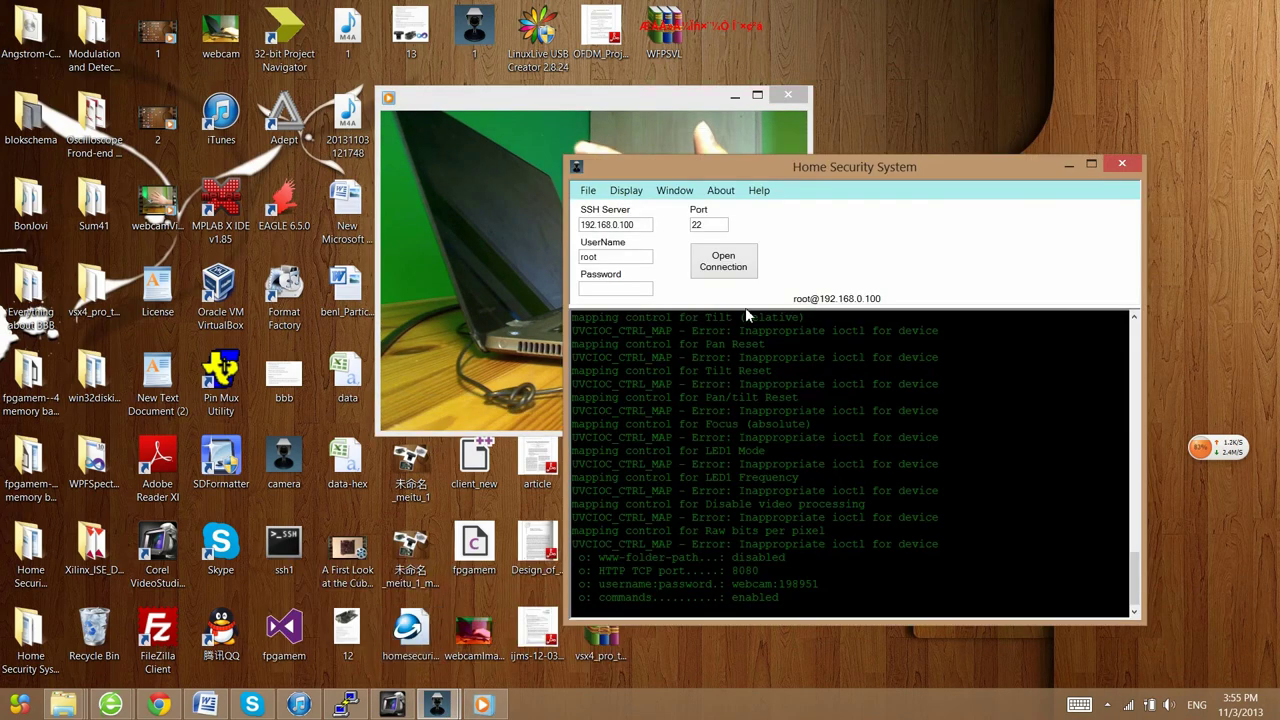
{"action": "left_click", "coordinate": [760, 192]}
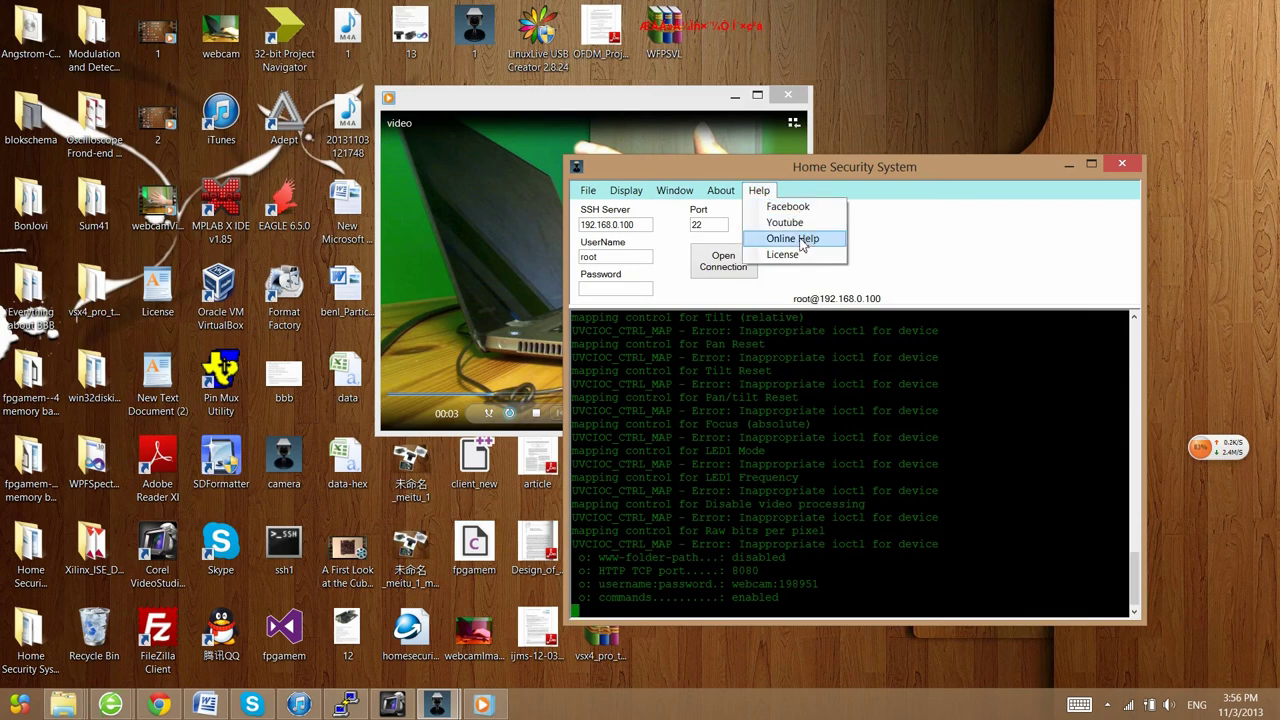
{"action": "left_click", "coordinate": [738, 212]}
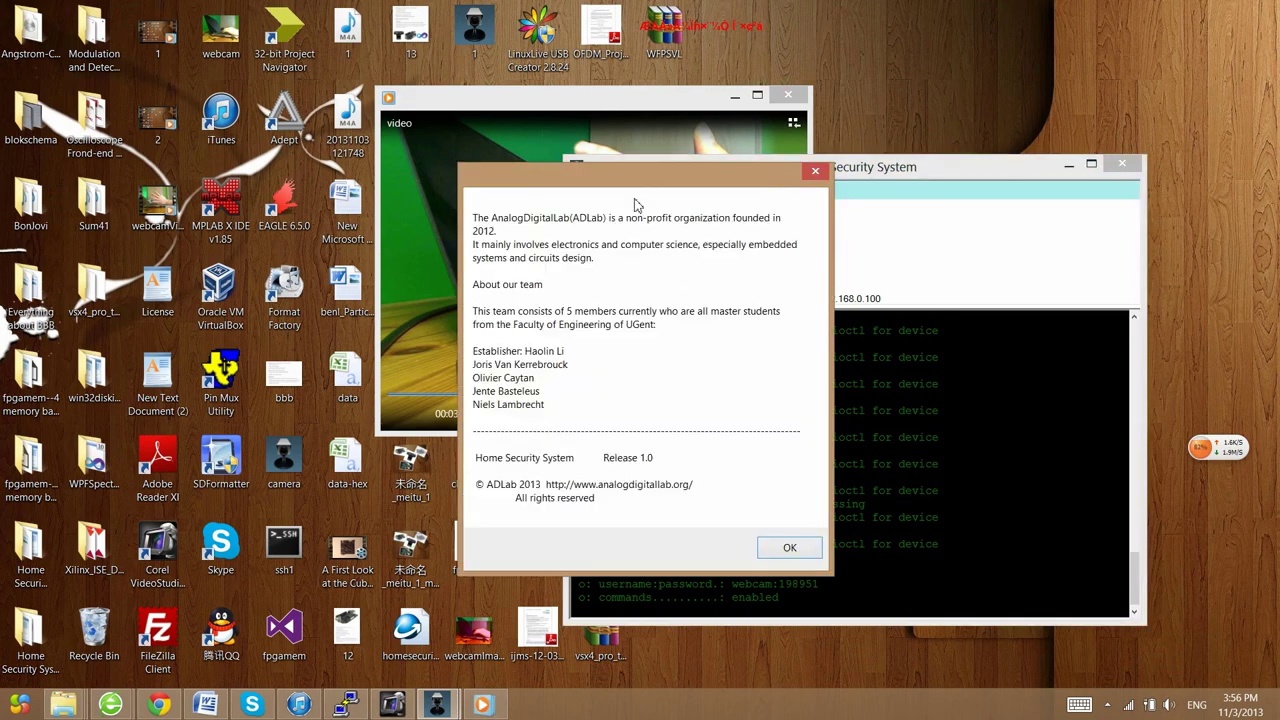
{"action": "left_click_drag", "start_coordinate": [800, 188], "coordinate": [1184, 167]}
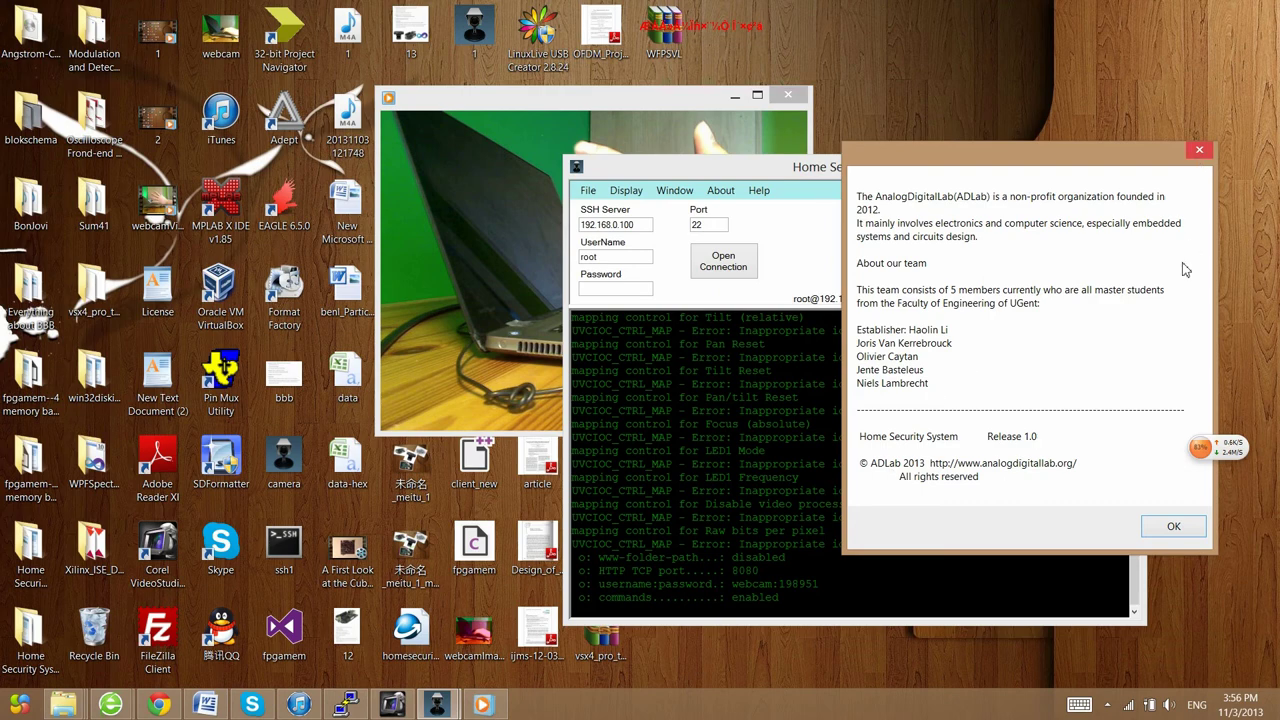
{"action": "left_click", "coordinate": [1173, 525]}
{"action": "left_click", "coordinate": [675, 191]}
{"action": "mouse_move", "coordinate": [626, 191]}
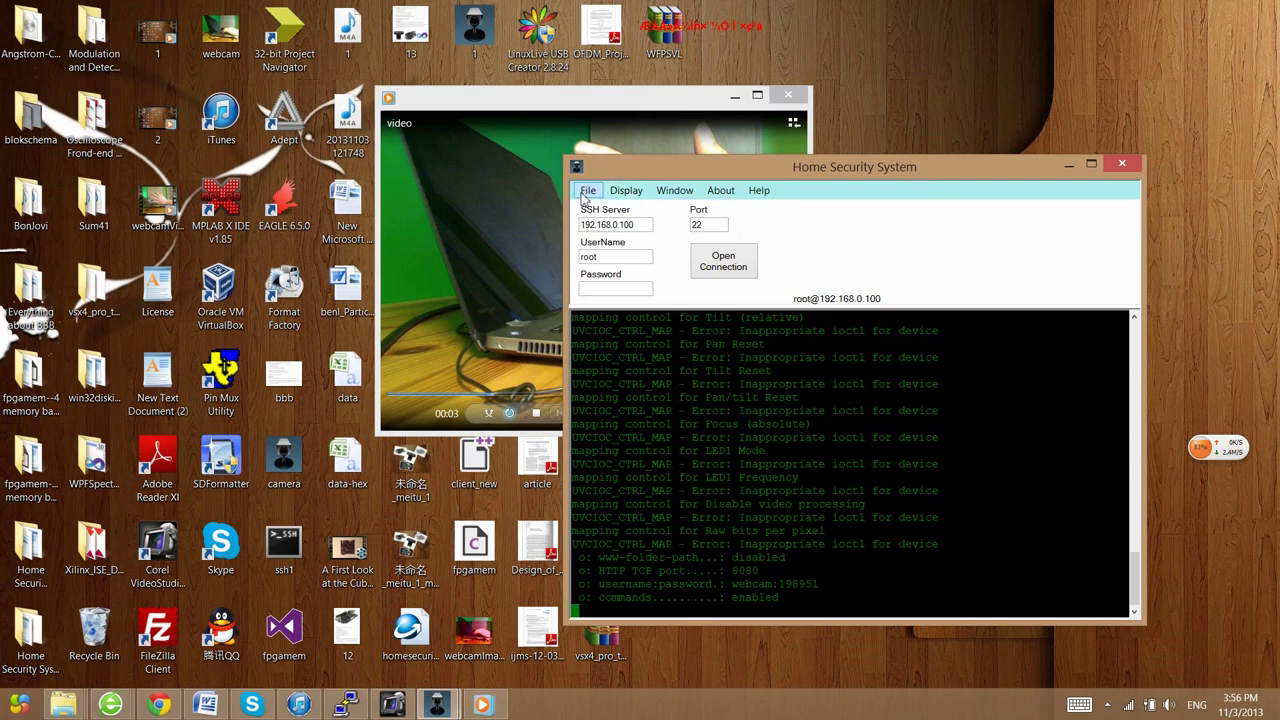
Step: Open a new SSH Terminal window for server 192.168.0.100 and centre it
{"action": "left_click", "coordinate": [620, 192]}
{"action": "left_click", "coordinate": [684, 194]}
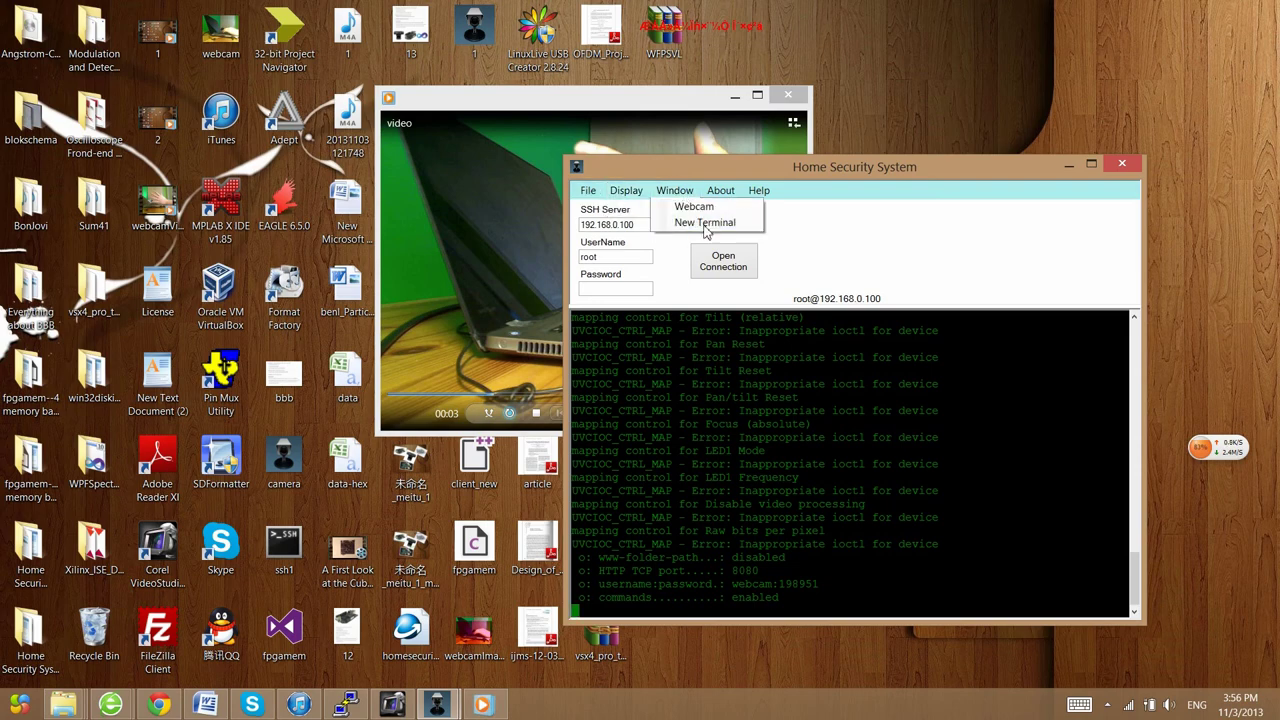
{"action": "left_click", "coordinate": [705, 222]}
{"action": "left_click_drag", "start_coordinate": [343, 45], "coordinate": [772, 210]}
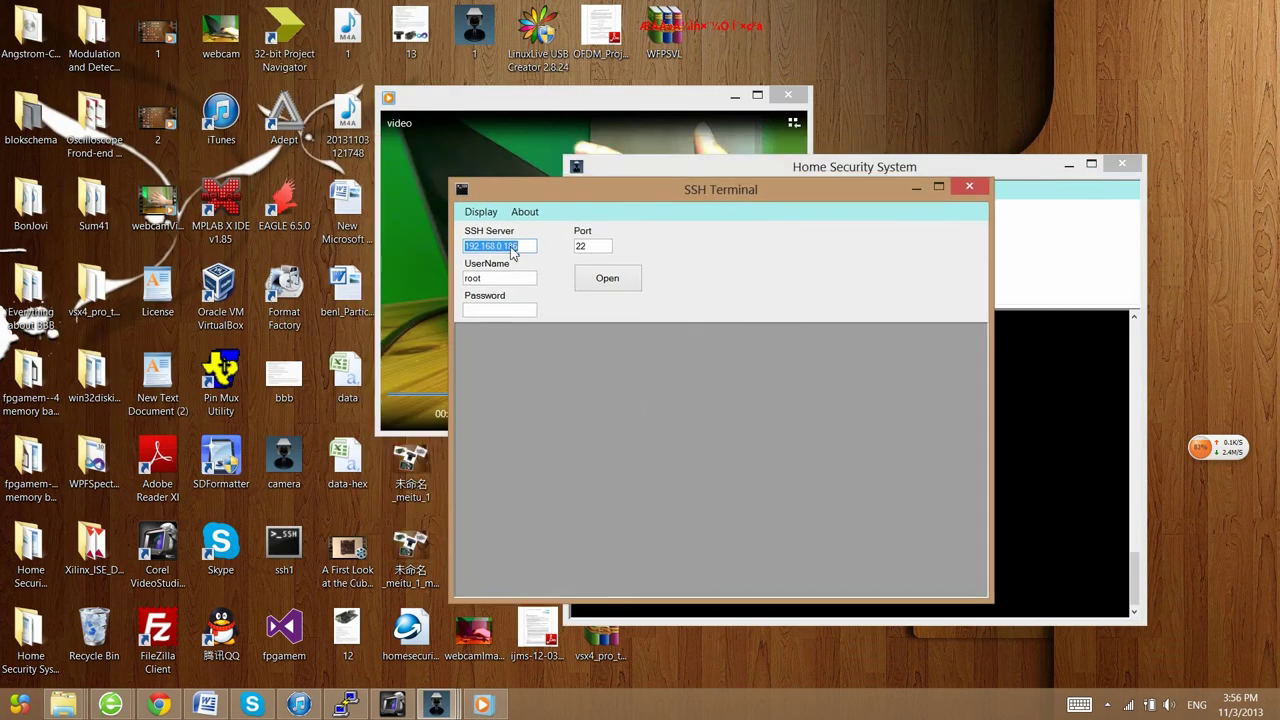
{"action": "left_click", "coordinate": [530, 248]}
Step: List the remote home folder with 'ls' and show the terminal's About note
{"action": "left_click_drag", "start_coordinate": [713, 199], "coordinate": [457, 204]}
{"action": "type", "text": "ls"}
{"action": "key", "text": "Return"}
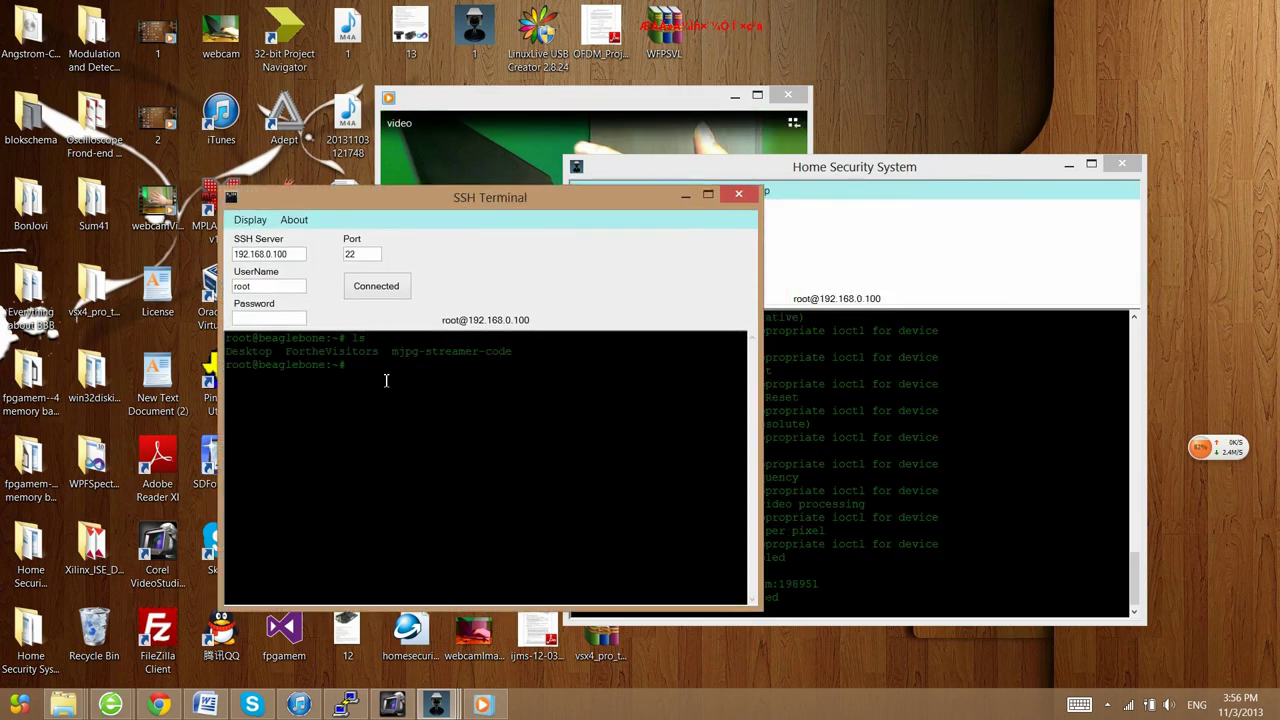
{"action": "left_click", "coordinate": [287, 221]}
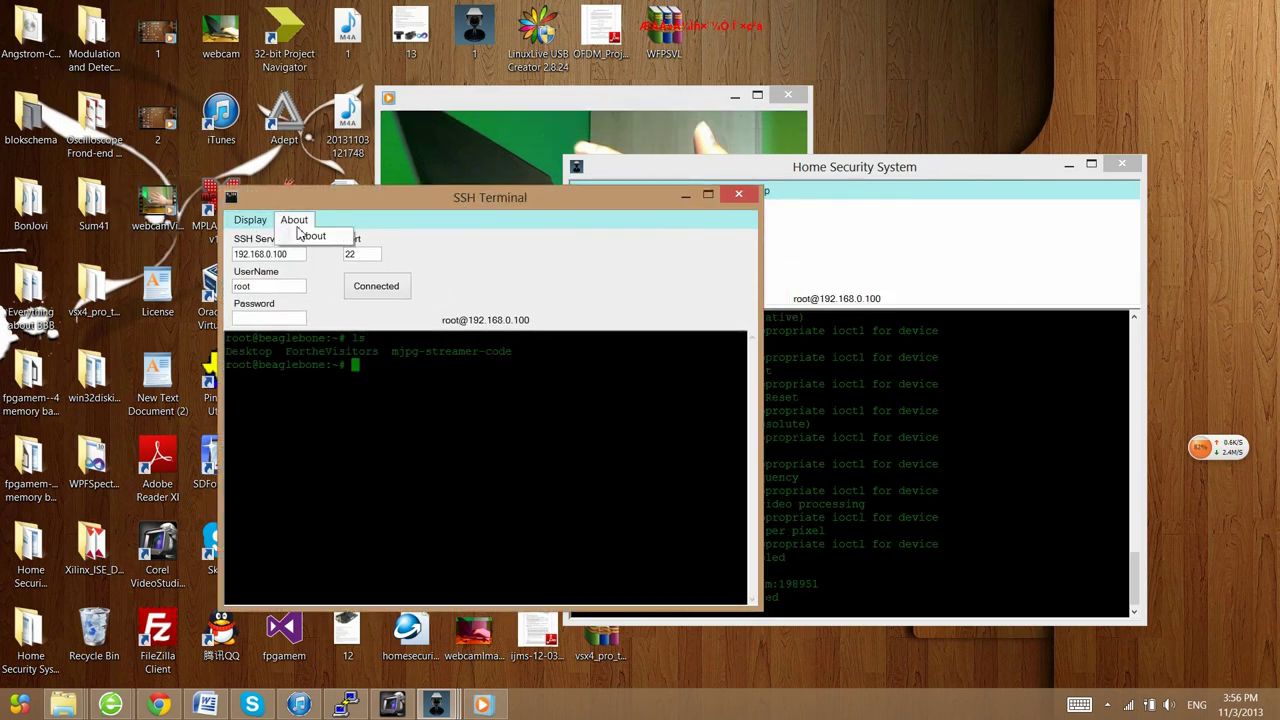
{"action": "left_click", "coordinate": [320, 237]}
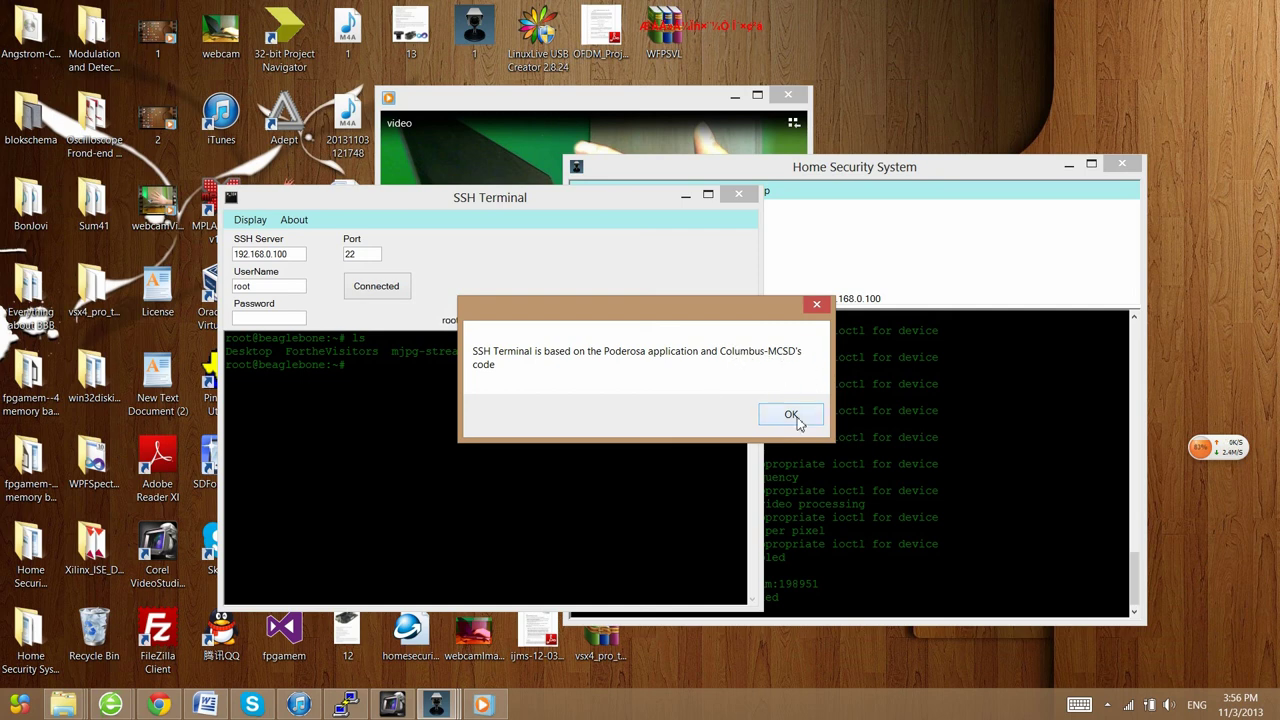
Step: Close the About note and pick a new text colour in the Terminal Display profile
{"action": "left_click", "coordinate": [791, 418]}
{"action": "left_click", "coordinate": [250, 221]}
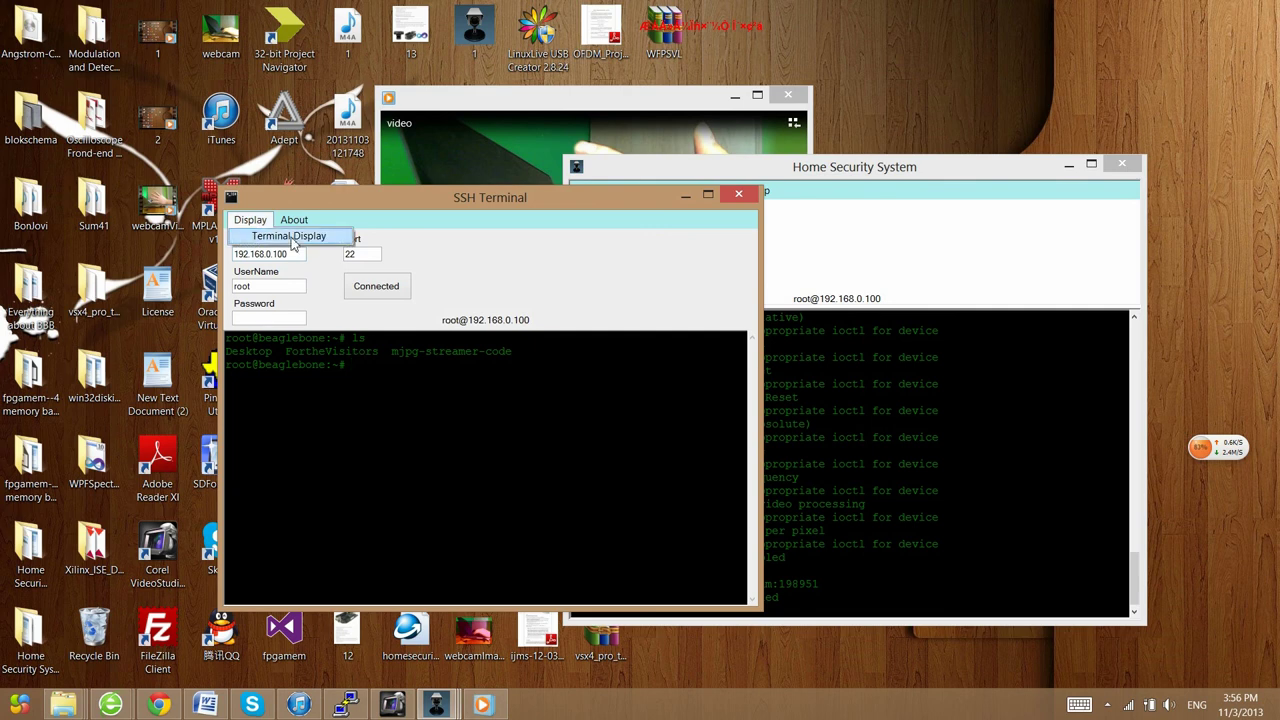
{"action": "left_click", "coordinate": [288, 236]}
{"action": "left_click_drag", "start_coordinate": [500, 300], "coordinate": [596, 255]}
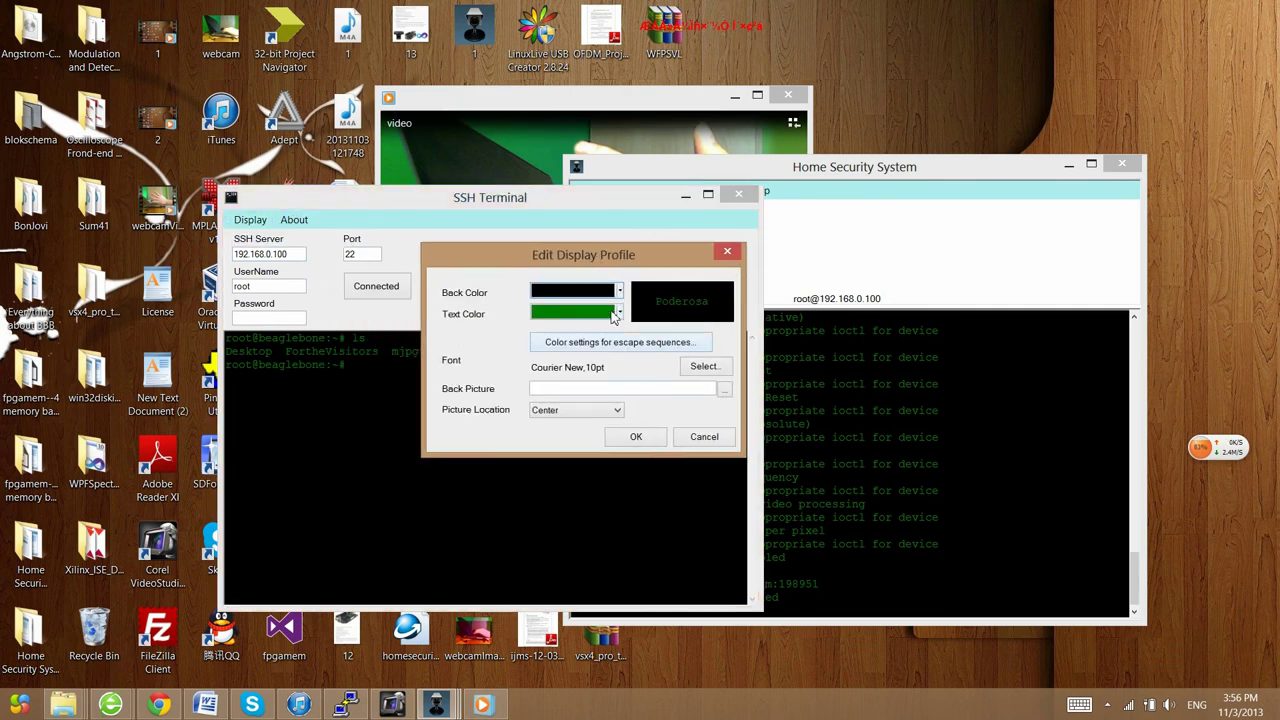
{"action": "left_click", "coordinate": [618, 313]}
{"action": "left_click", "coordinate": [625, 378]}
{"action": "left_click", "coordinate": [638, 440]}
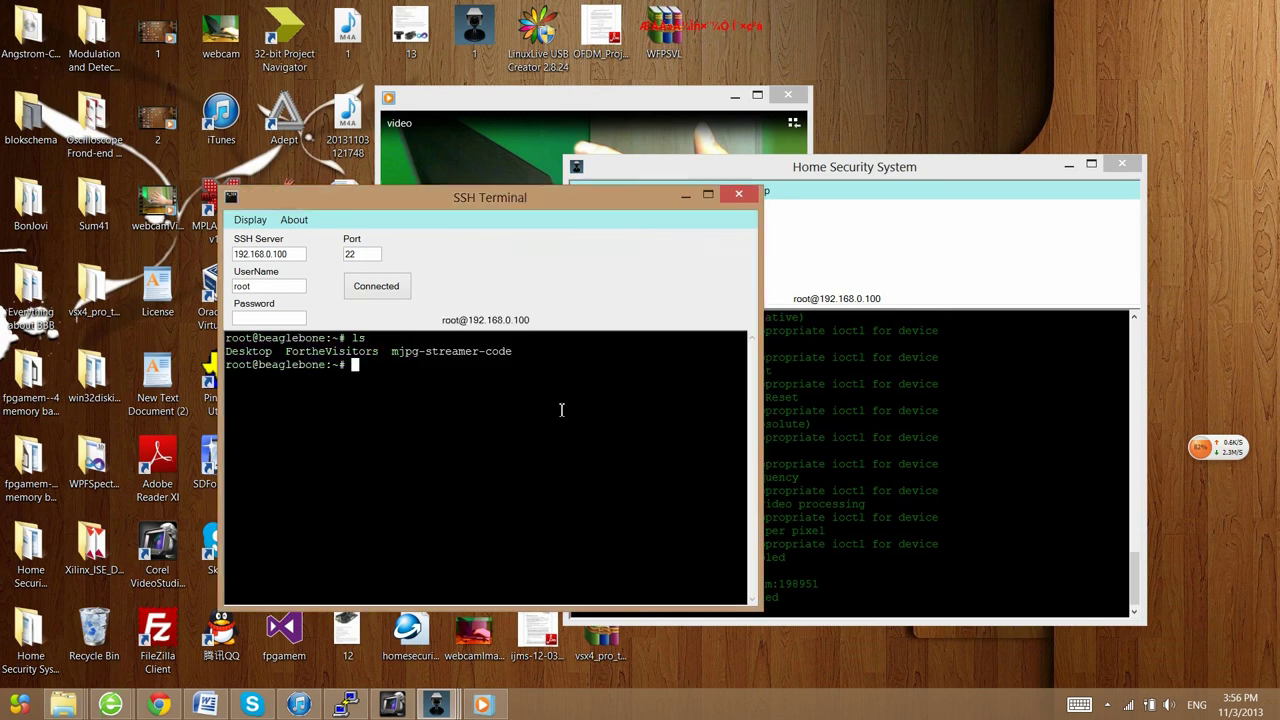
Step: Set the brown_wood image as the terminal's Back Picture with Scaled placement
{"action": "left_click", "coordinate": [264, 222]}
{"action": "left_click", "coordinate": [290, 237]}
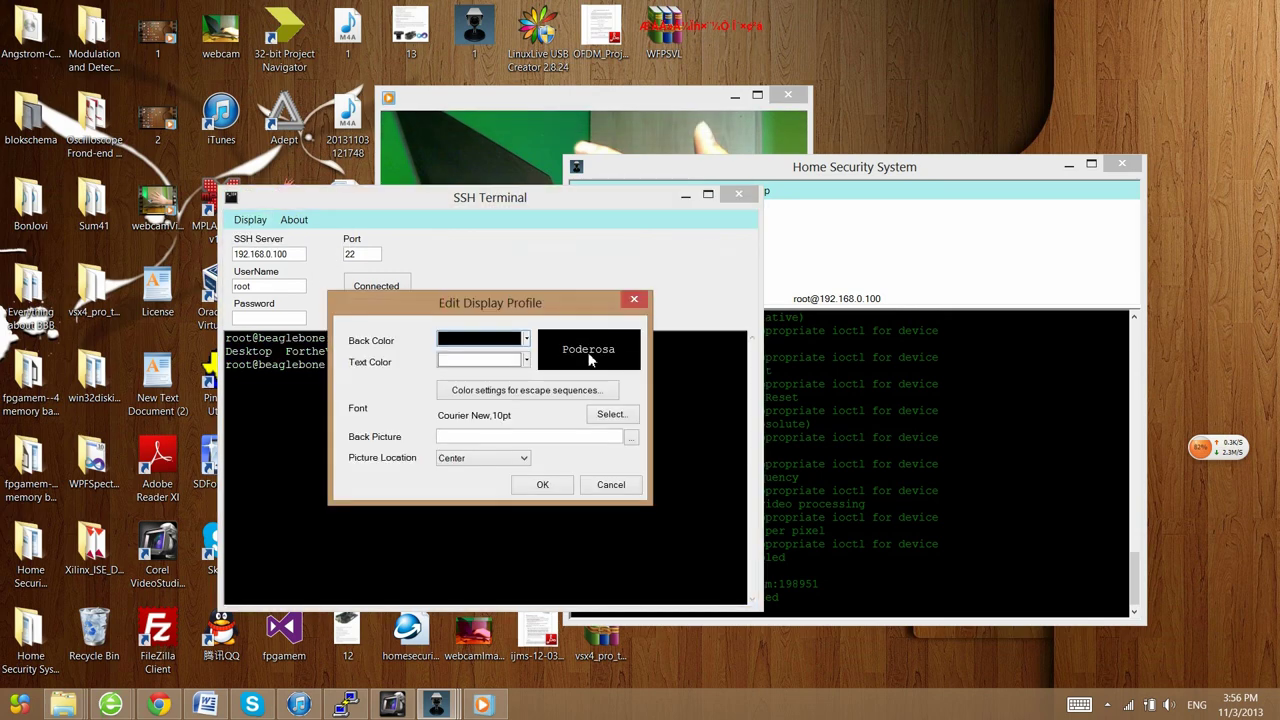
{"action": "left_click", "coordinate": [631, 438]}
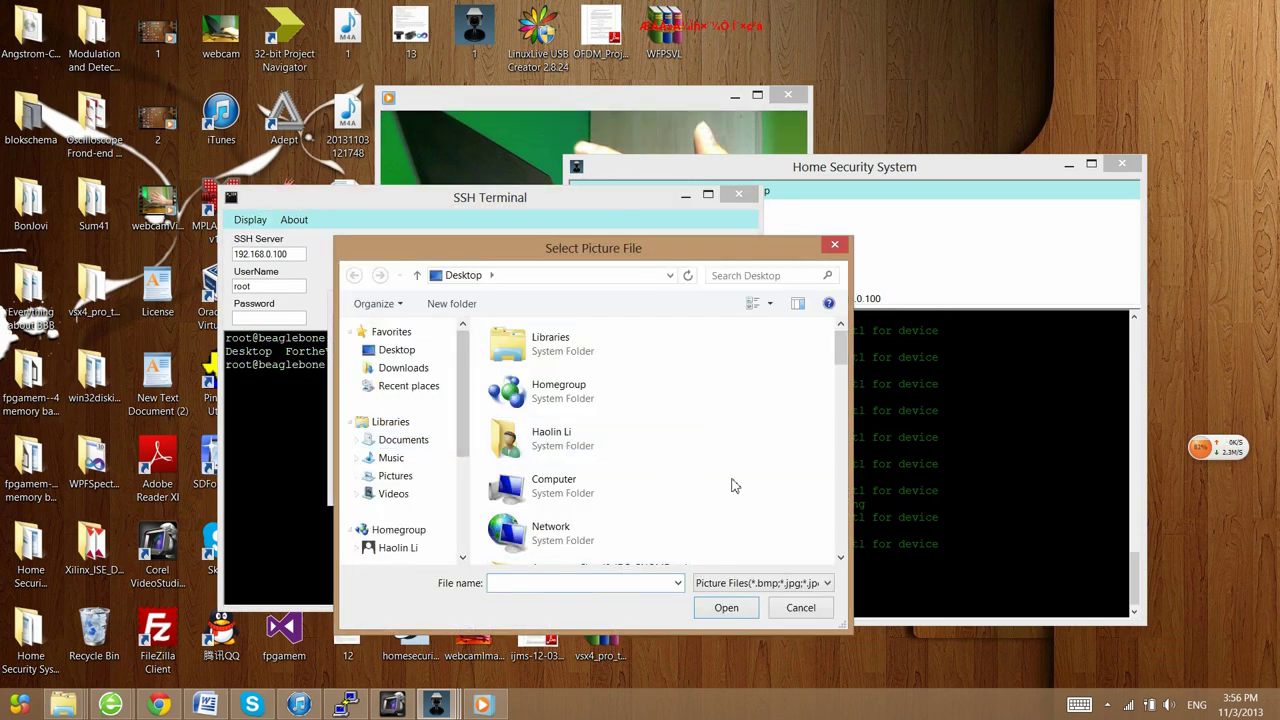
{"action": "scroll", "coordinate": [731, 485], "scroll_direction": "down", "scroll_amount": 20}
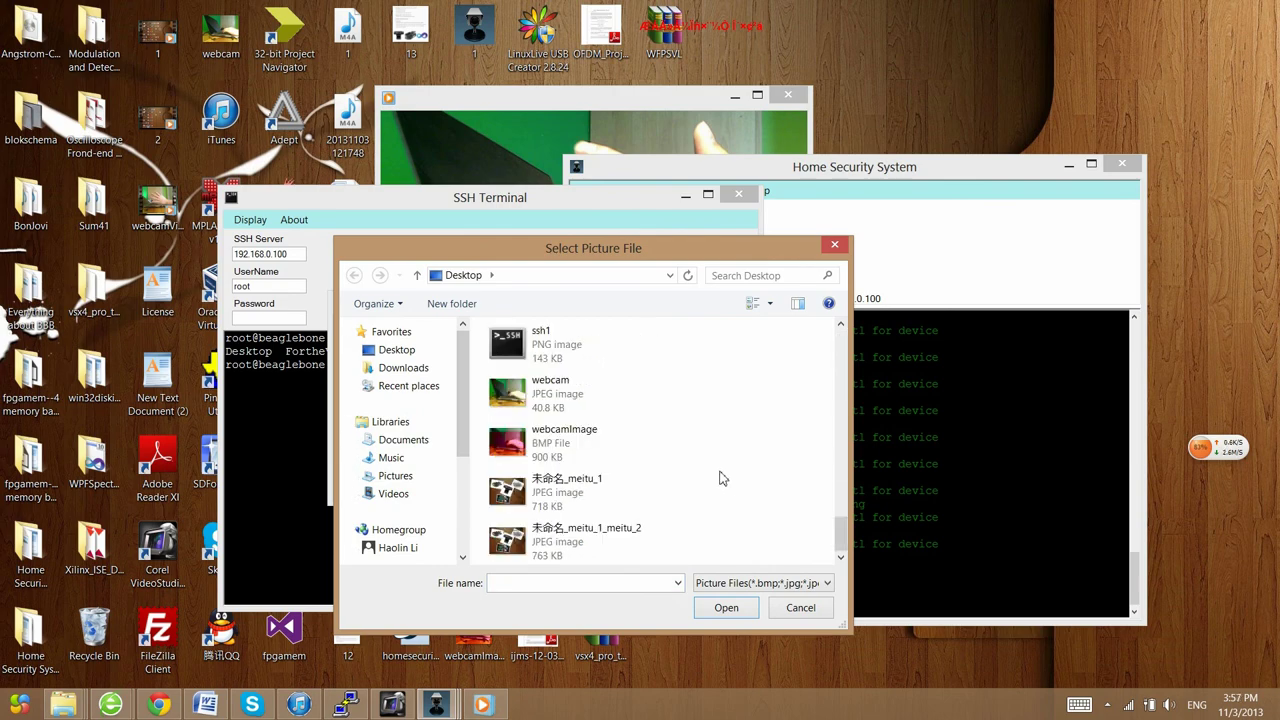
{"action": "scroll", "coordinate": [651, 391], "scroll_direction": "up", "scroll_amount": 3}
{"action": "left_click", "coordinate": [597, 445]}
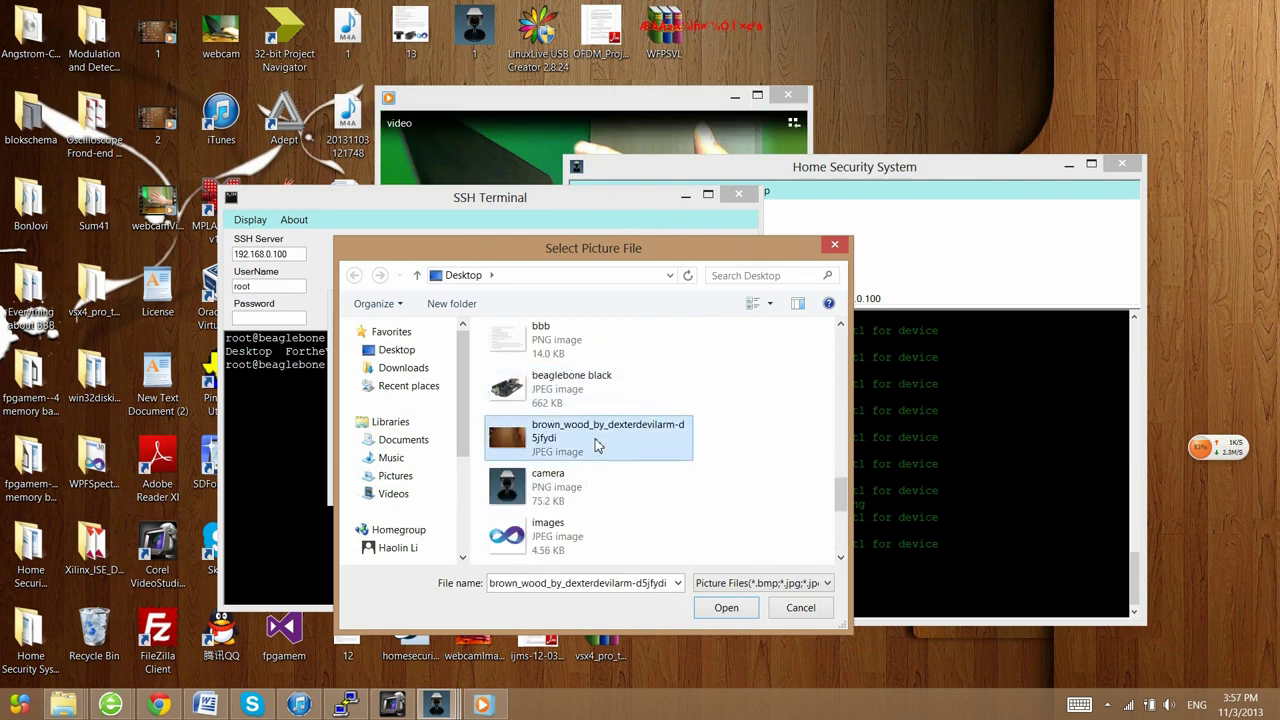
{"action": "double_click", "coordinate": [597, 445]}
{"action": "left_click", "coordinate": [481, 462]}
{"action": "left_click", "coordinate": [465, 525]}
{"action": "left_click", "coordinate": [538, 485]}
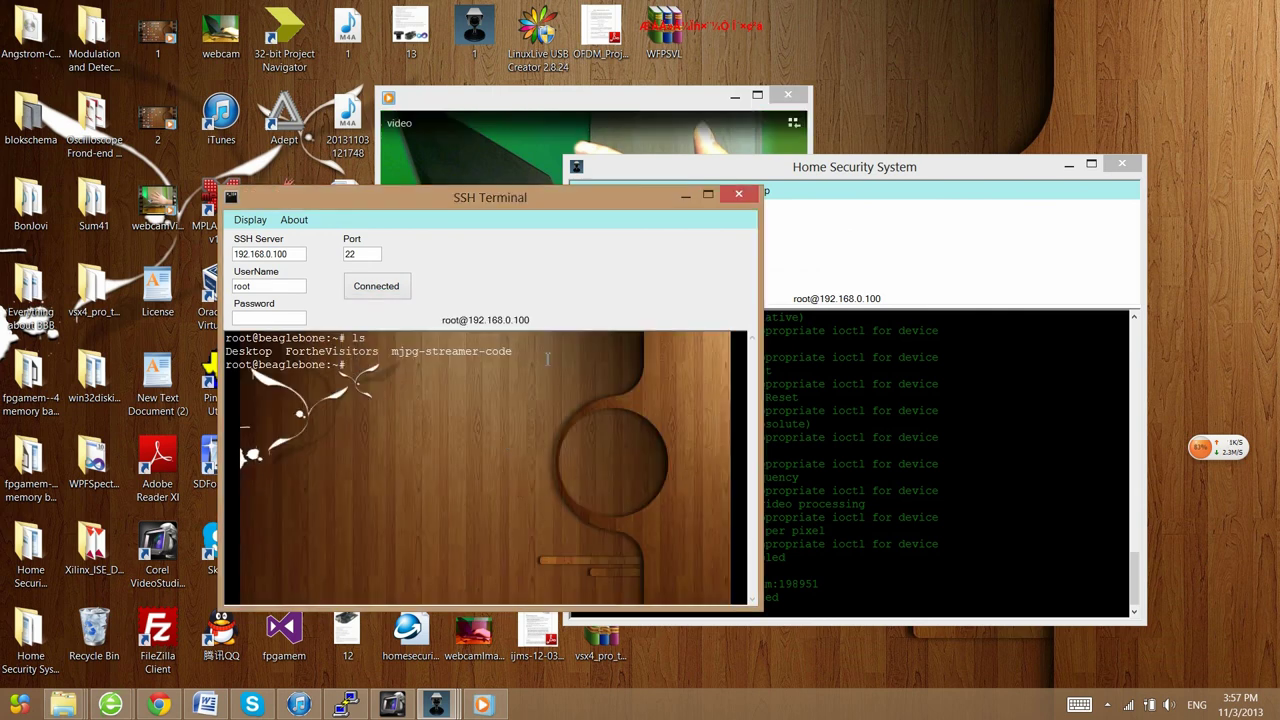